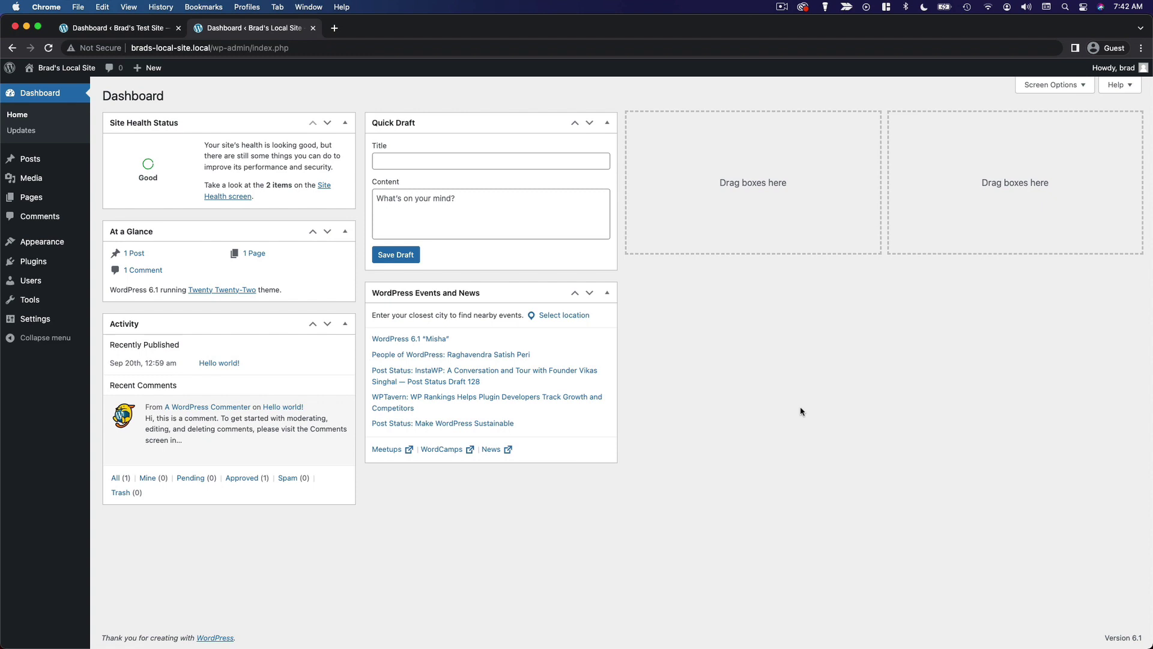
Install the Astra theme from the Add New themes page and activate it.
click(42, 241)
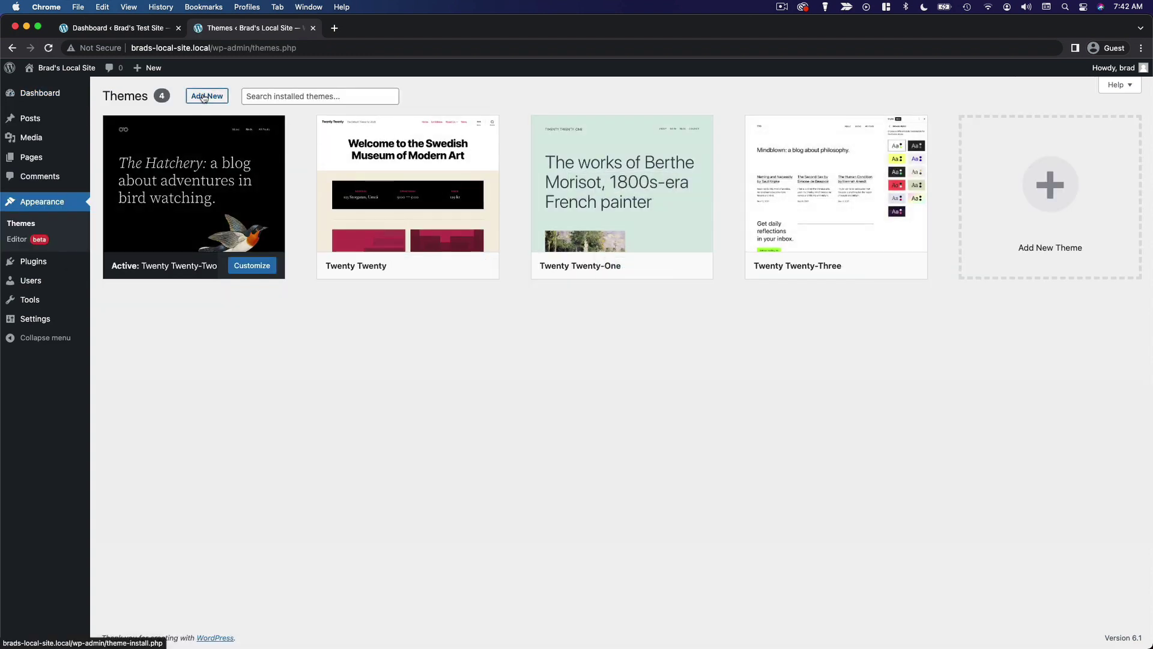
click(205, 96)
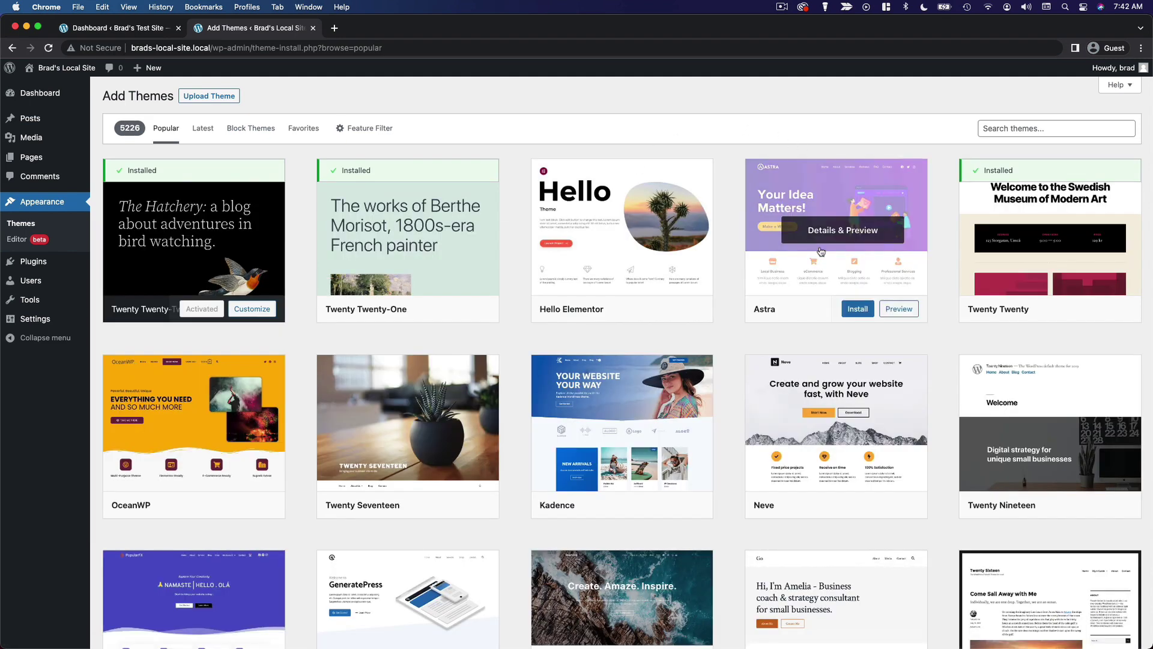
click(854, 308)
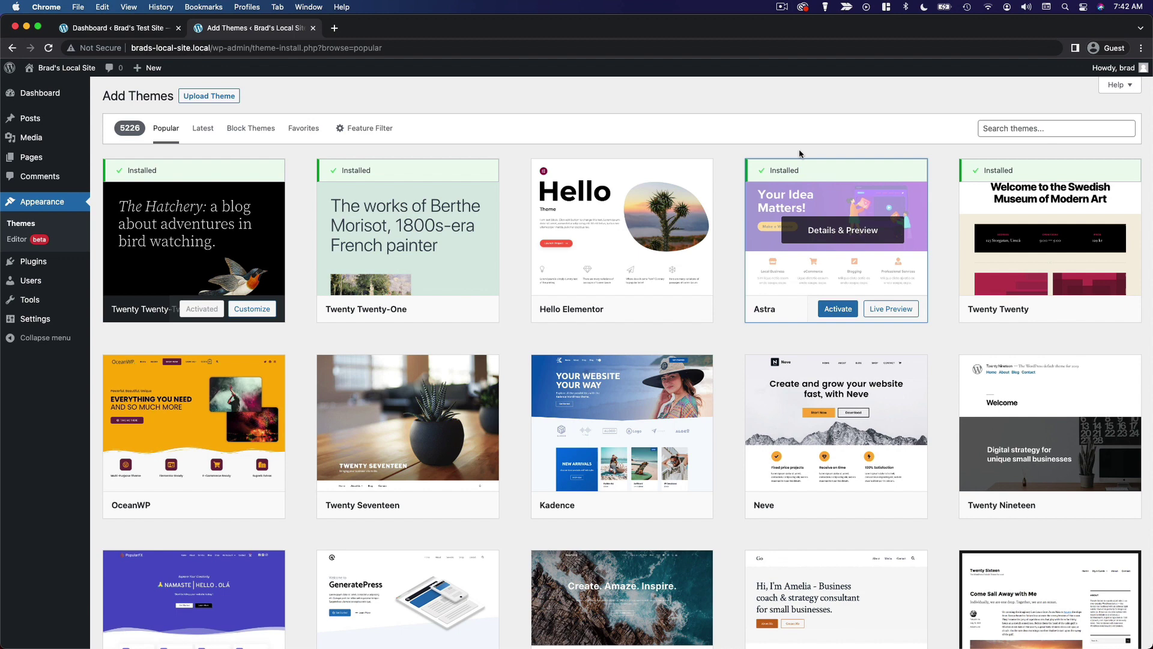
click(852, 309)
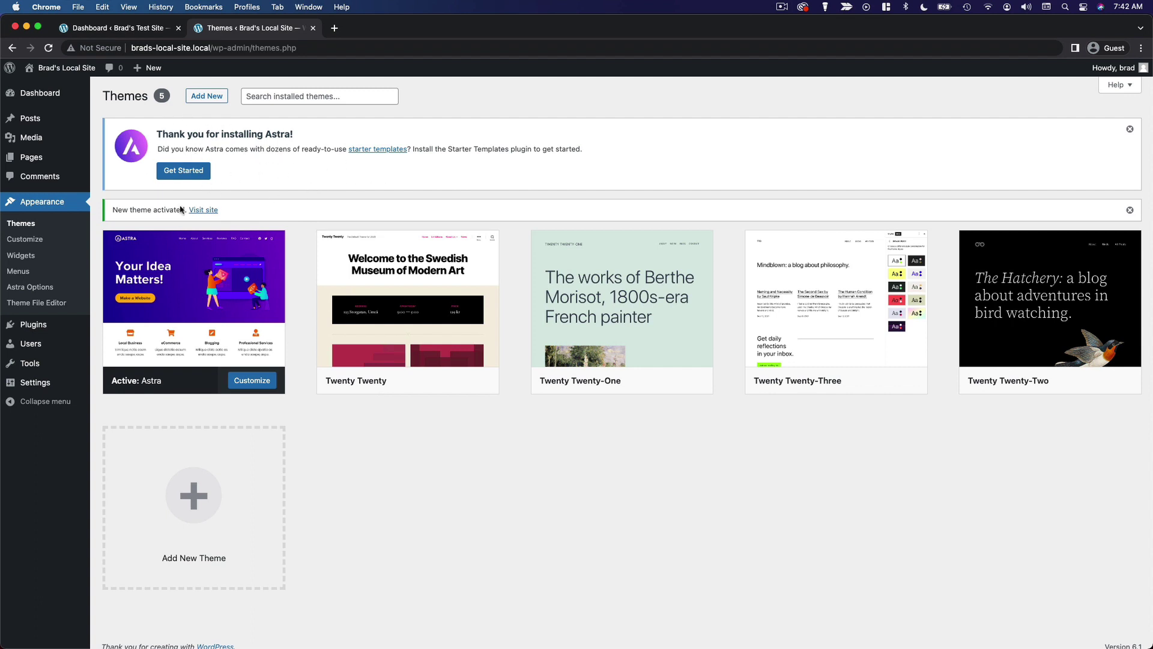
Install the Starter Templates importer plugin from the Astra Options page.
click(30, 286)
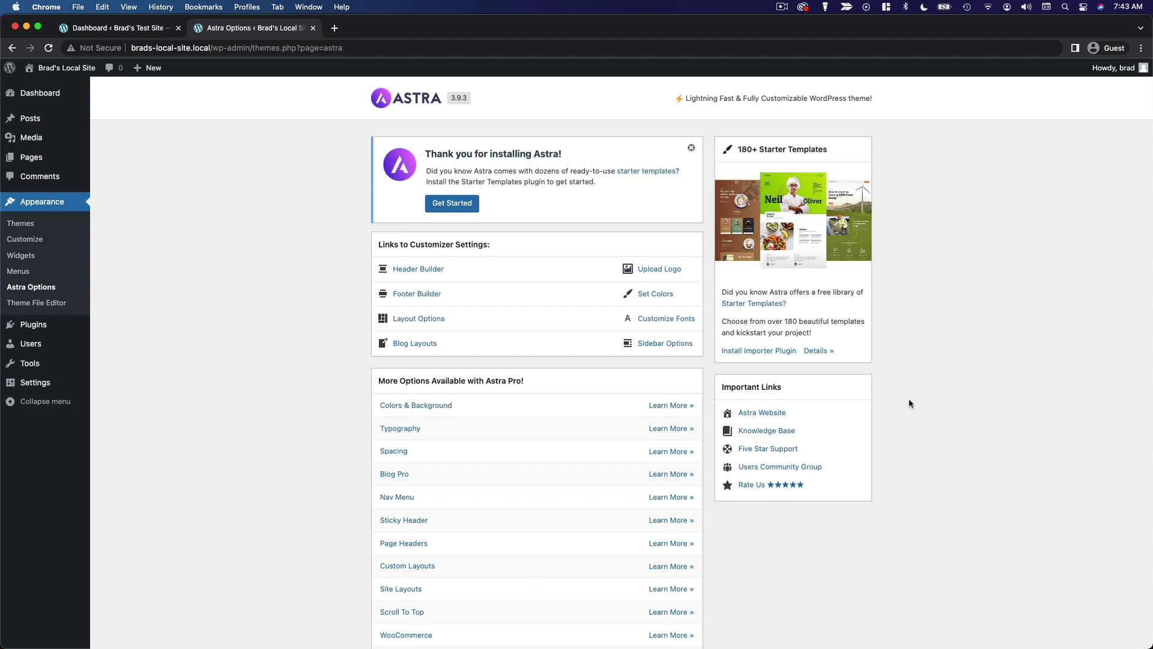
click(775, 351)
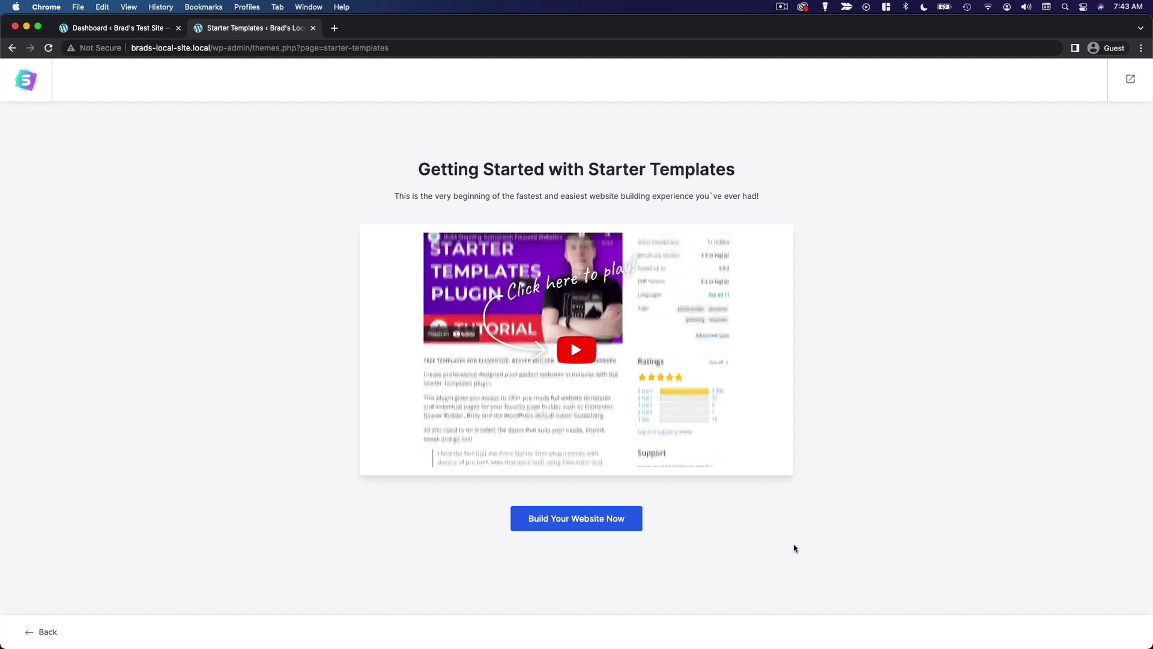
Start building with Block Editor templates and pick the Freelance Copywriter template from the library.
click(561, 523)
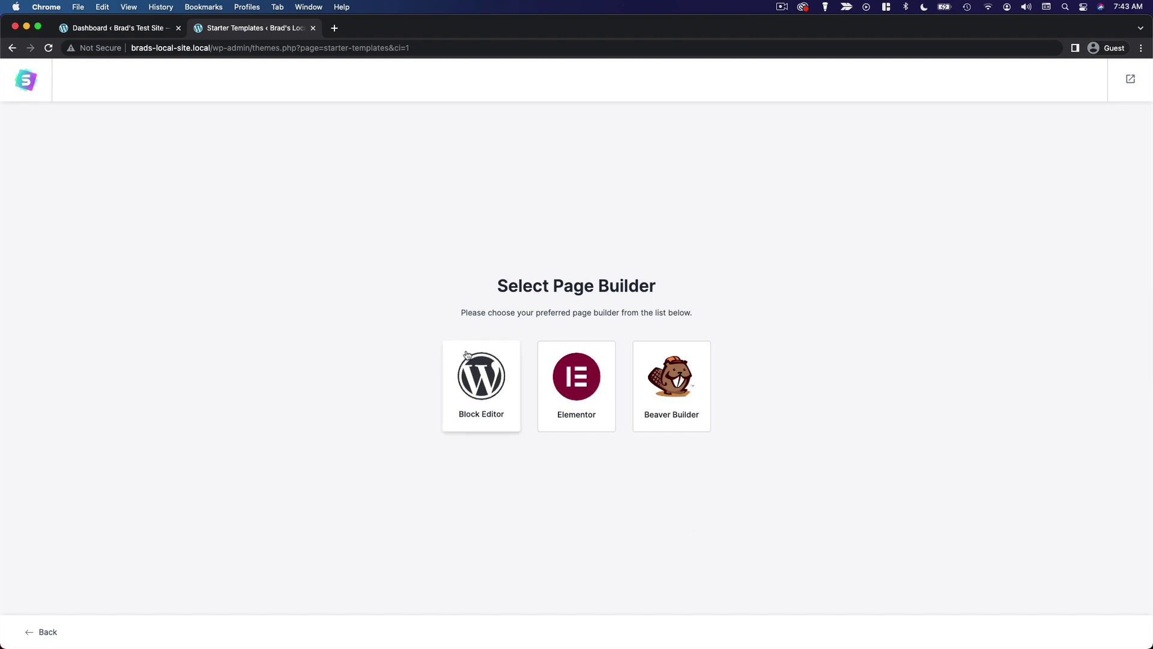
click(491, 370)
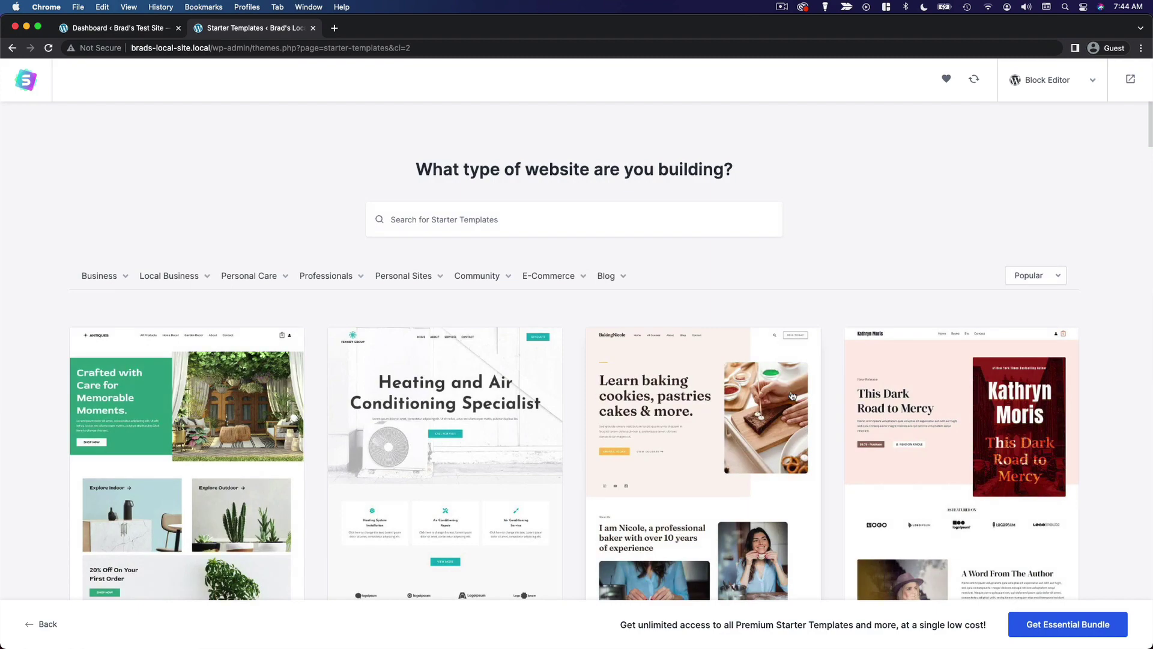
scroll(691, 385, down, 5)
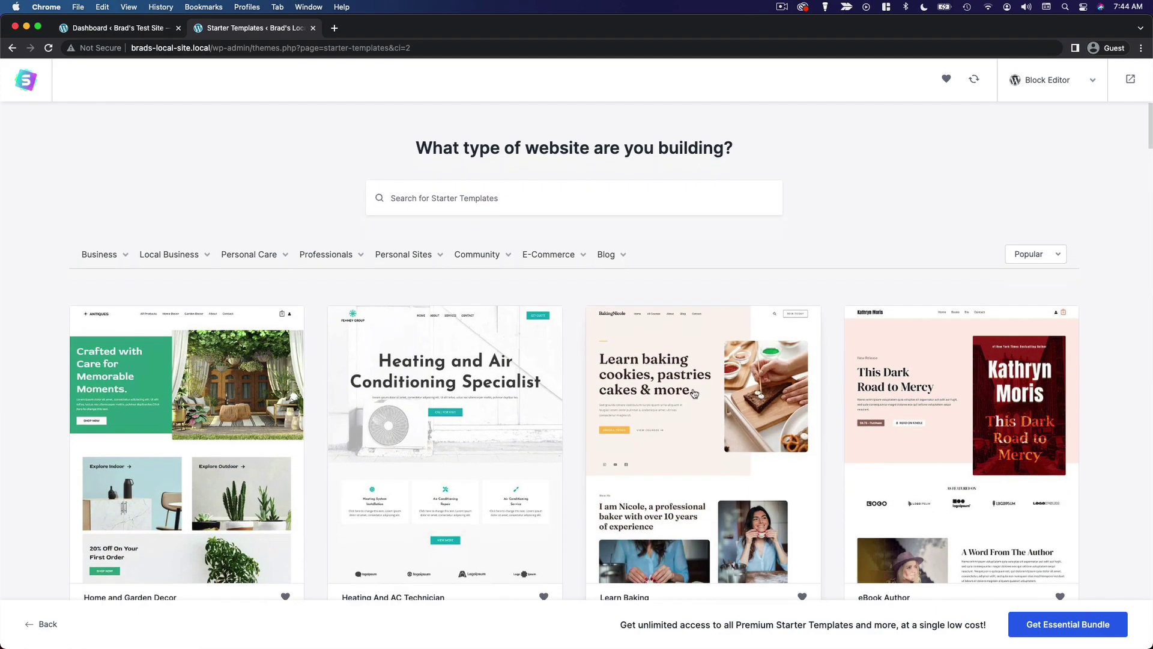
scroll(693, 399, down, 9)
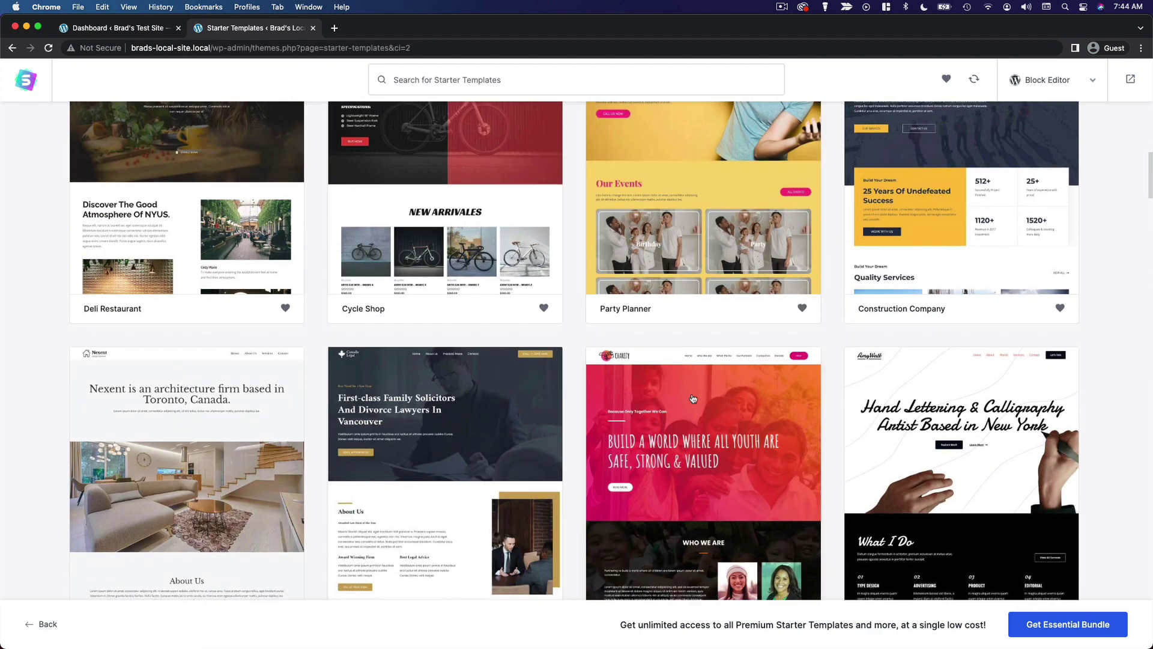
scroll(693, 399, down, 9)
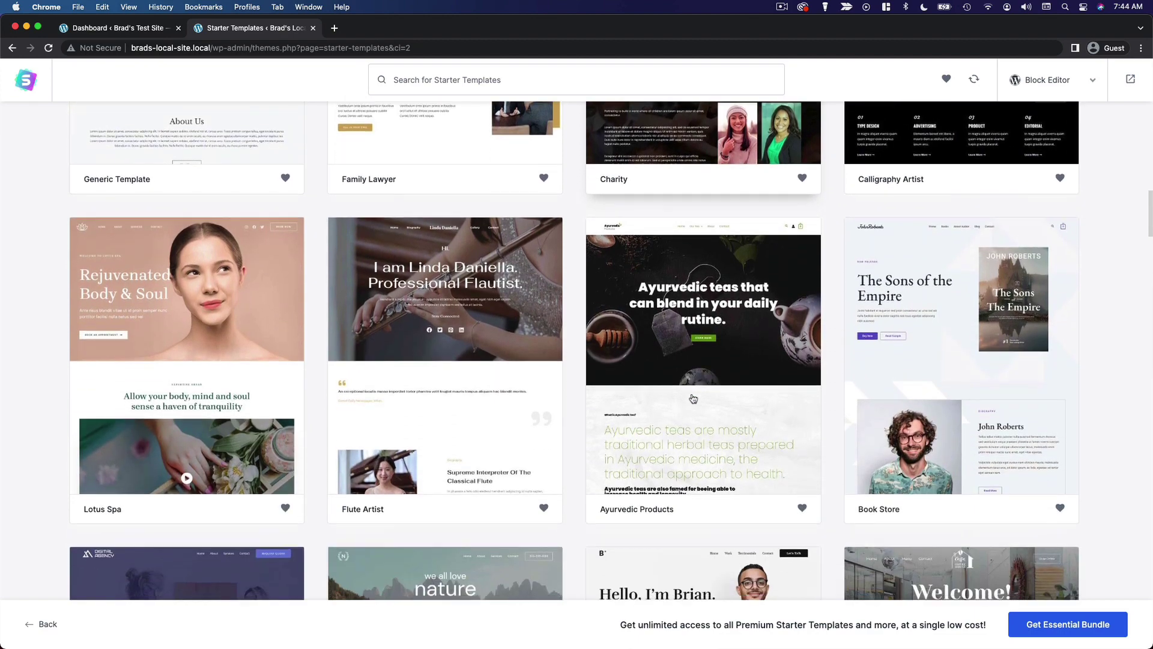
scroll(693, 399, down, 4)
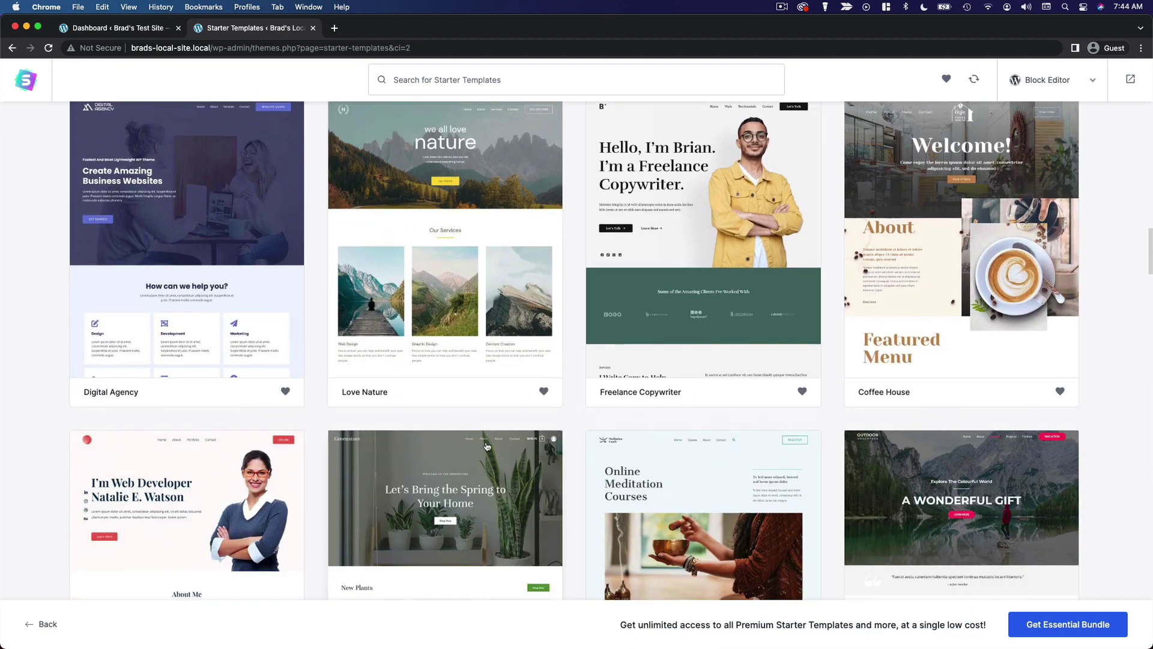
scroll(487, 443, up, 1)
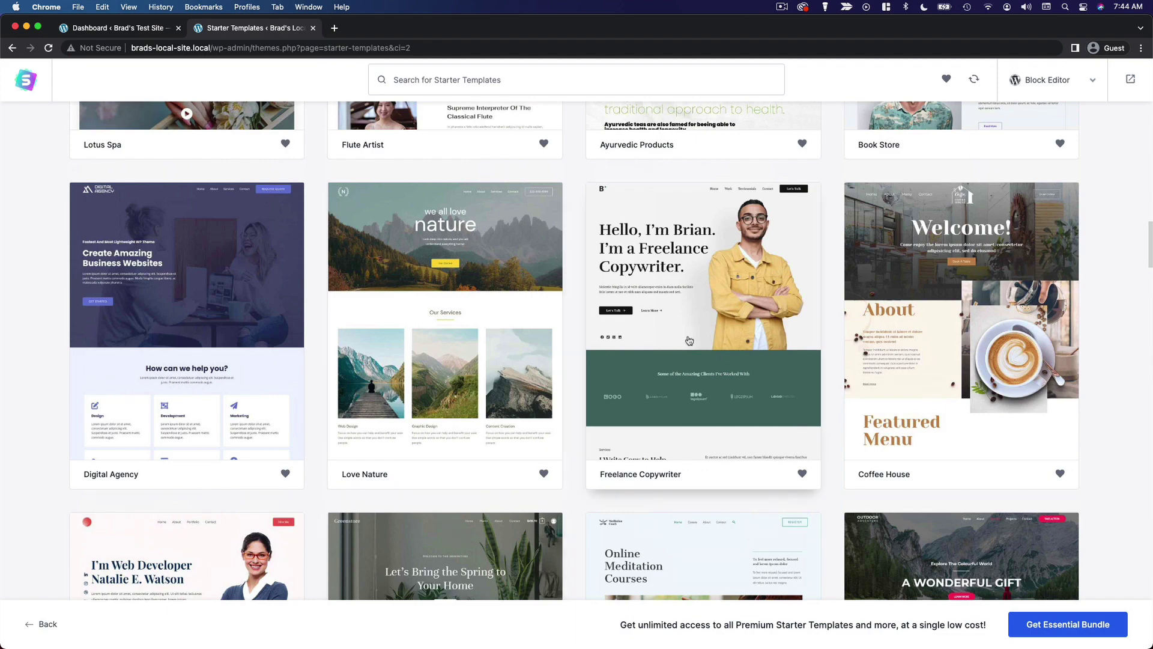
click(712, 299)
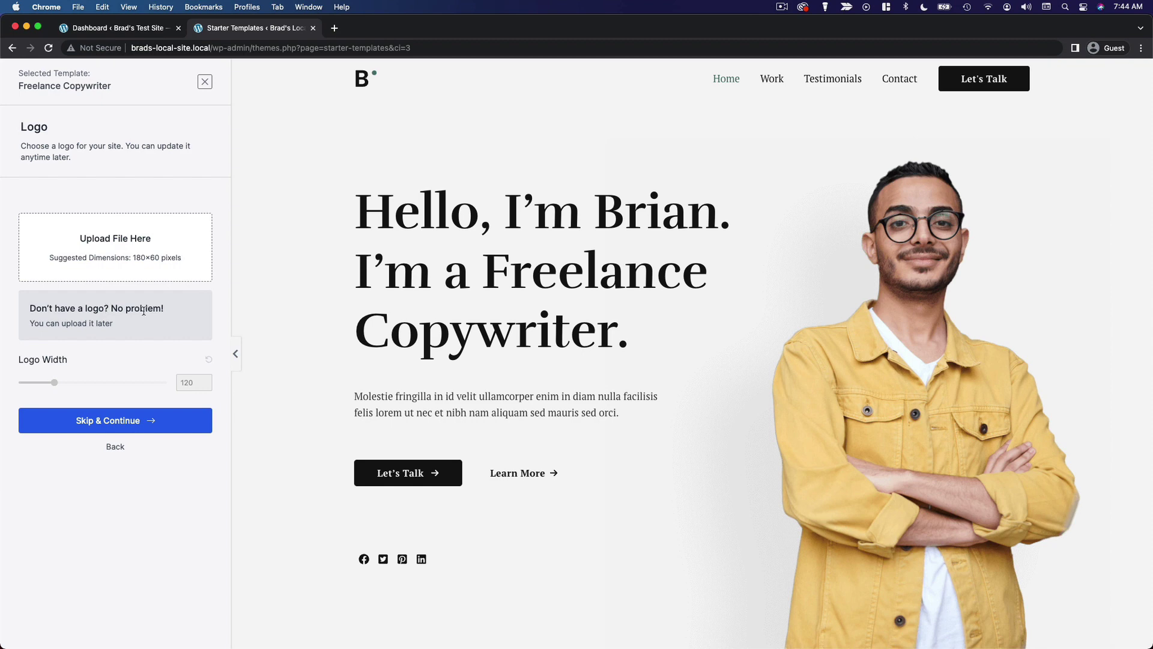
Skip the logo step and preview pink, teal, cyan, blue, green, yellow, red and purple palettes.
click(120, 425)
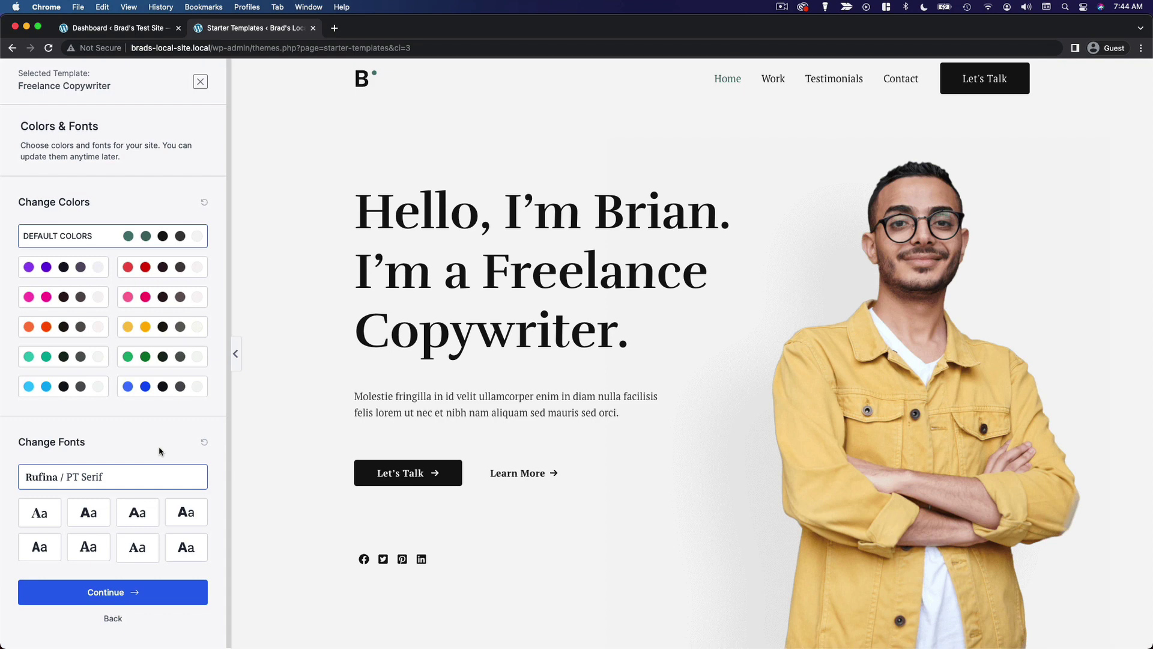
click(76, 298)
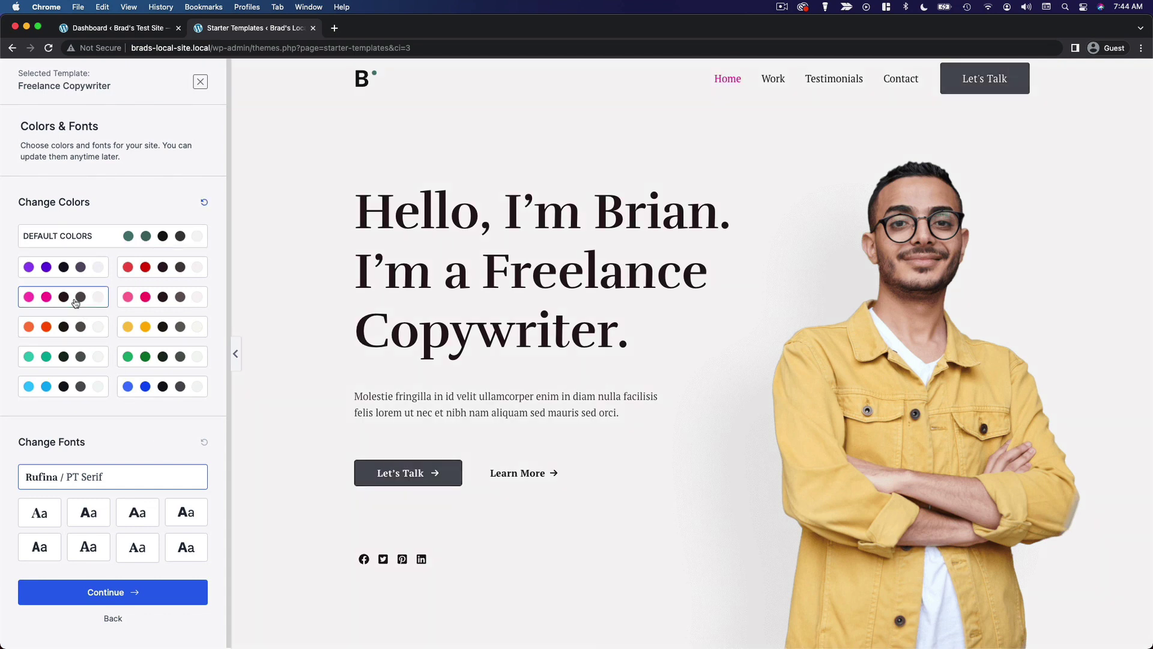
click(90, 356)
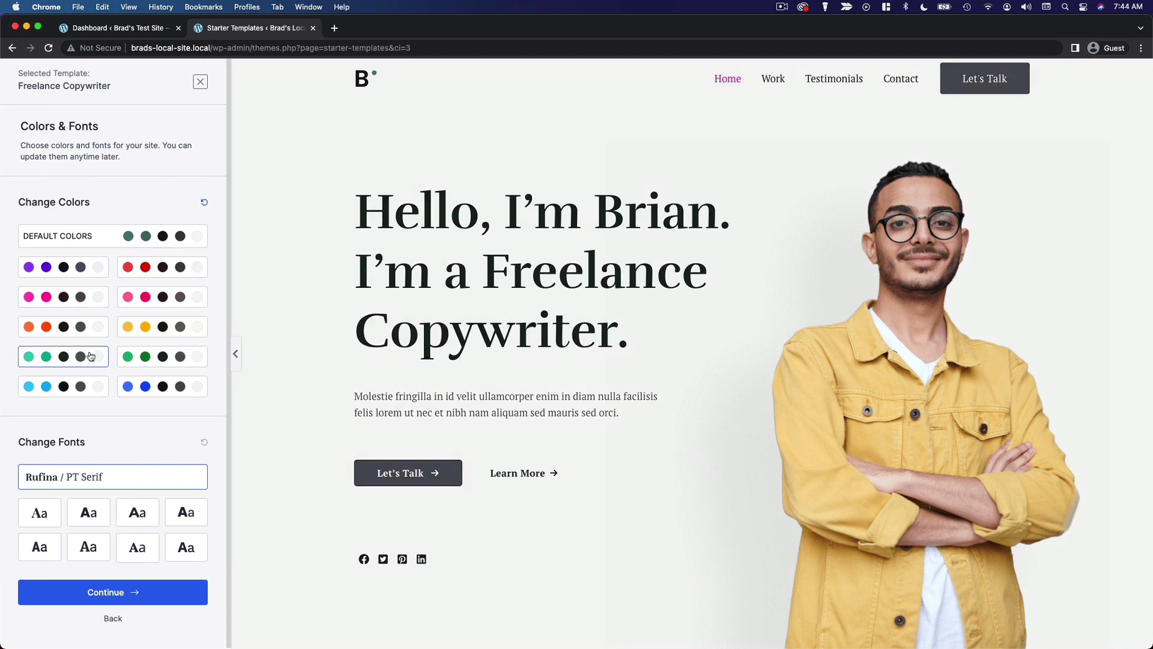
click(92, 386)
click(176, 389)
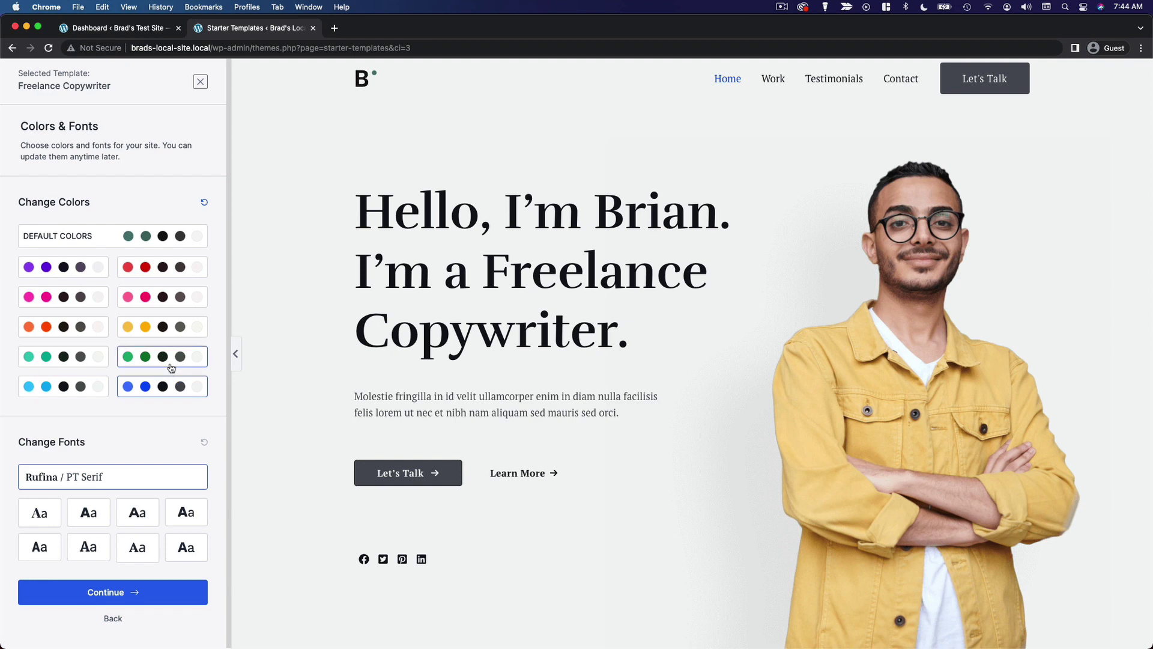
click(169, 361)
click(165, 335)
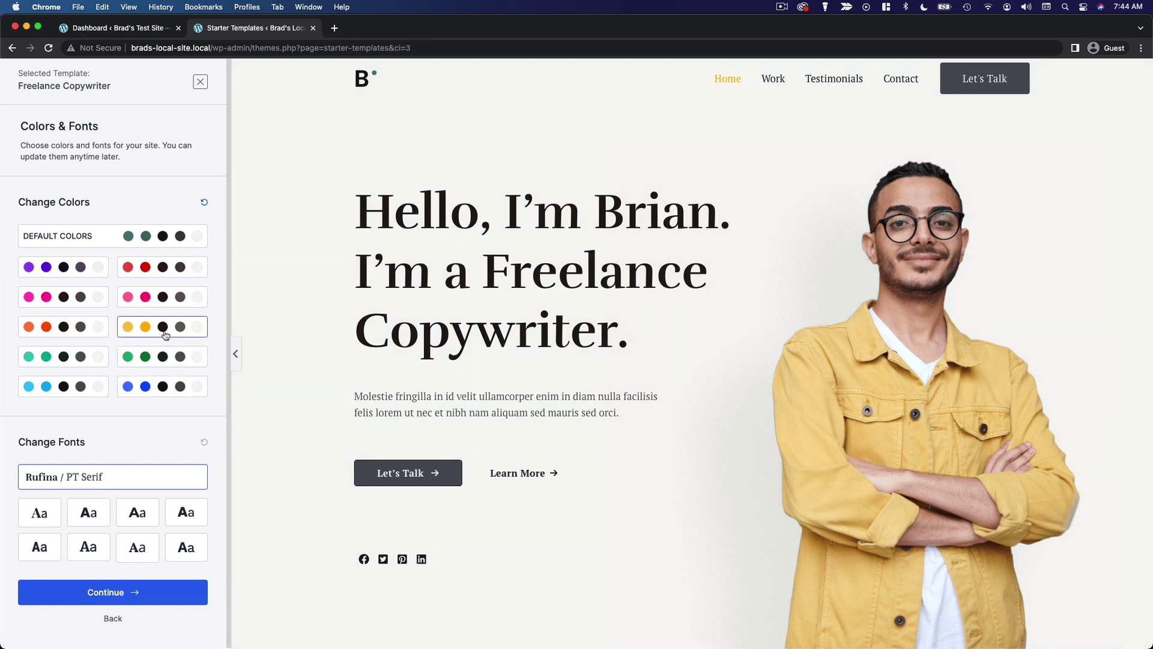
click(164, 297)
click(161, 271)
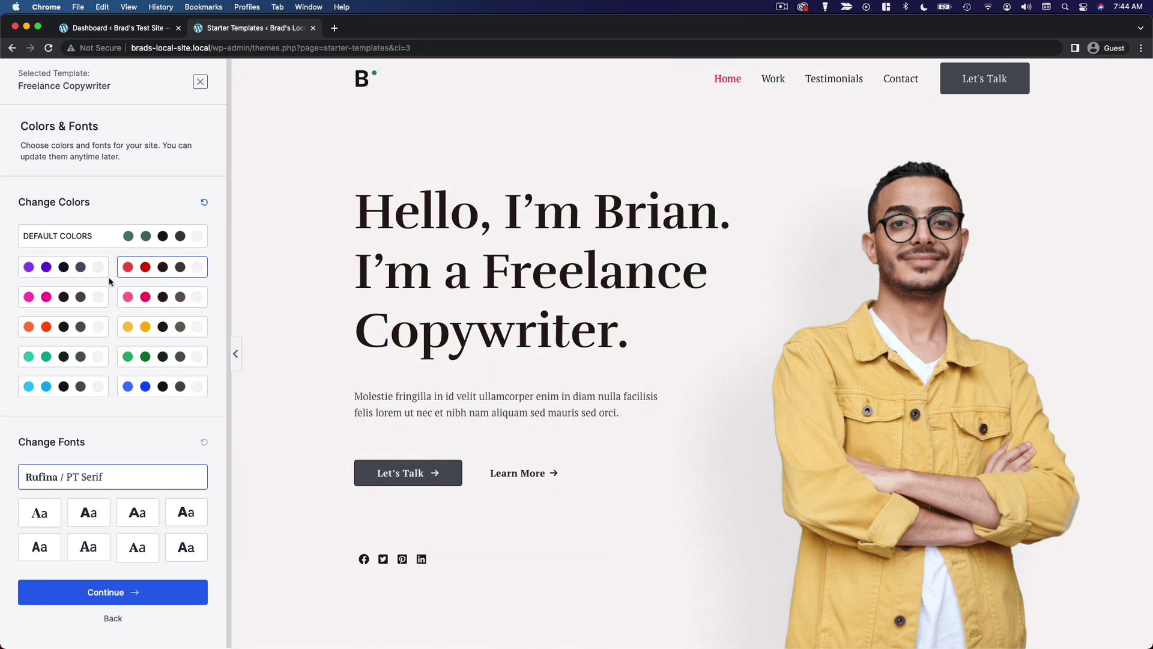
click(85, 275)
click(77, 385)
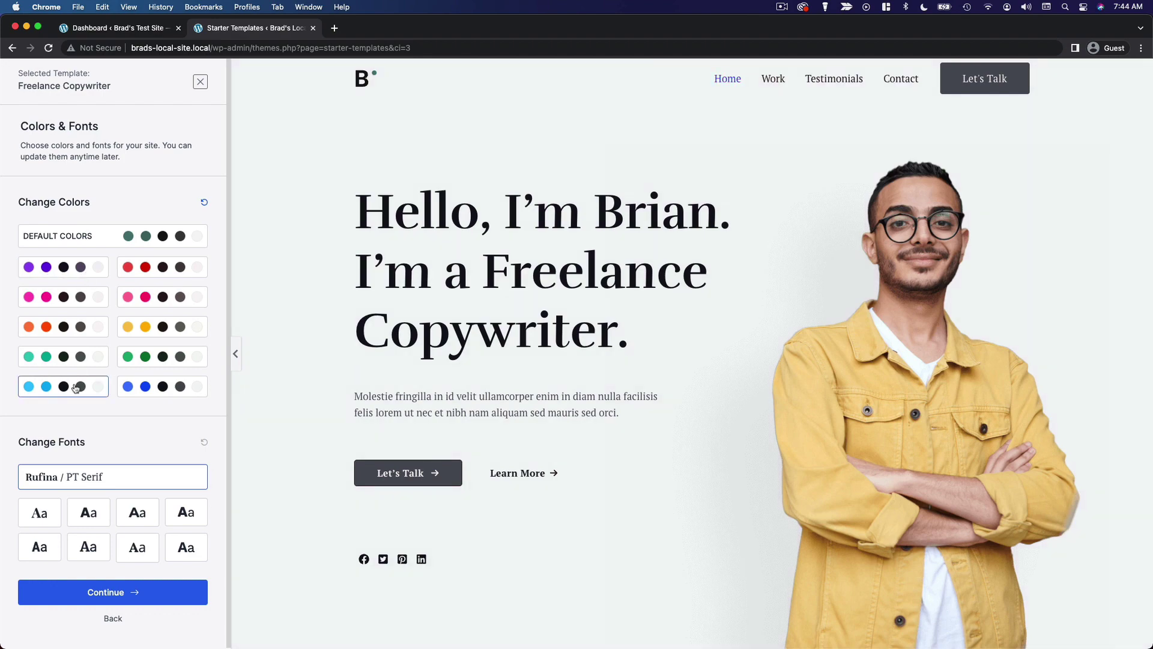
Compare green, pink and red on the clients section, then settle on the purple palette.
scroll(343, 412, down, 5)
scroll(342, 415, down, 2)
click(170, 358)
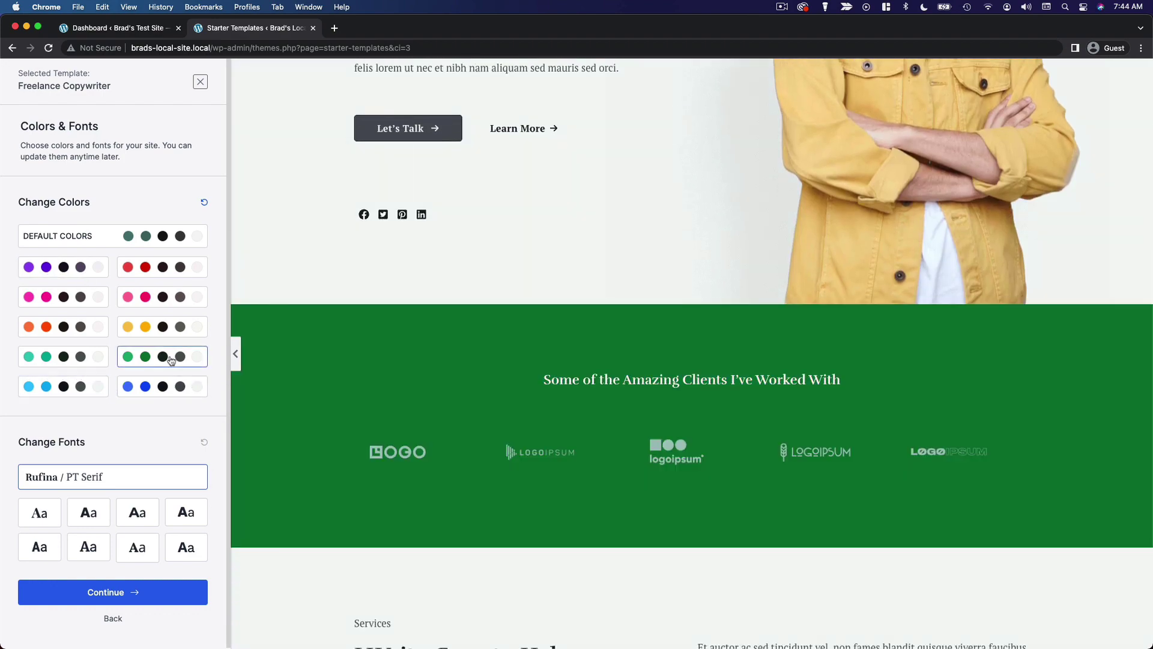
click(175, 307)
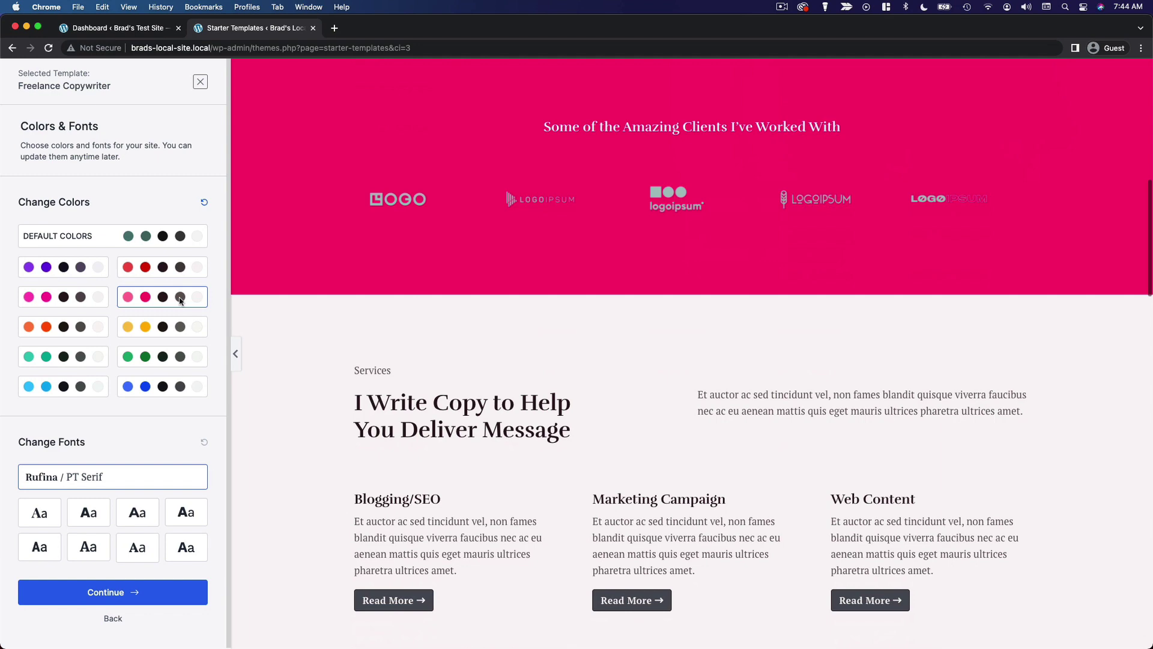
click(161, 274)
click(79, 275)
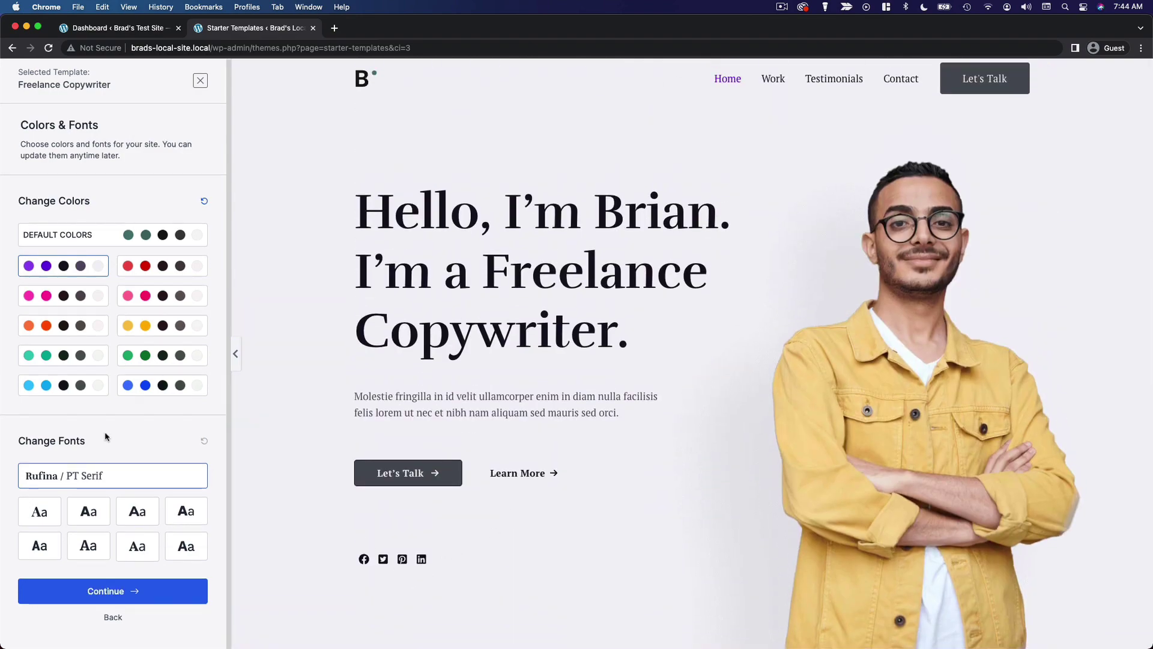
Try Vollkorn / Open Sans, Open Sans / Work Sans and Rubik / Karla, choosing Roboto Condensed / Roboto.
click(140, 513)
click(144, 551)
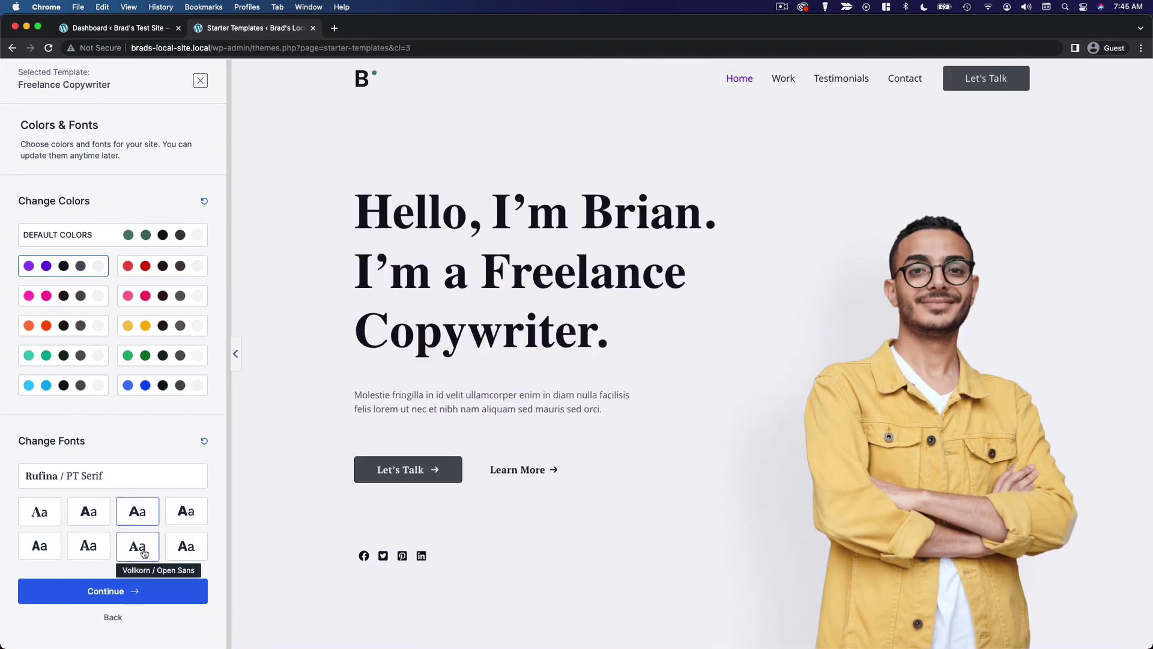
click(178, 551)
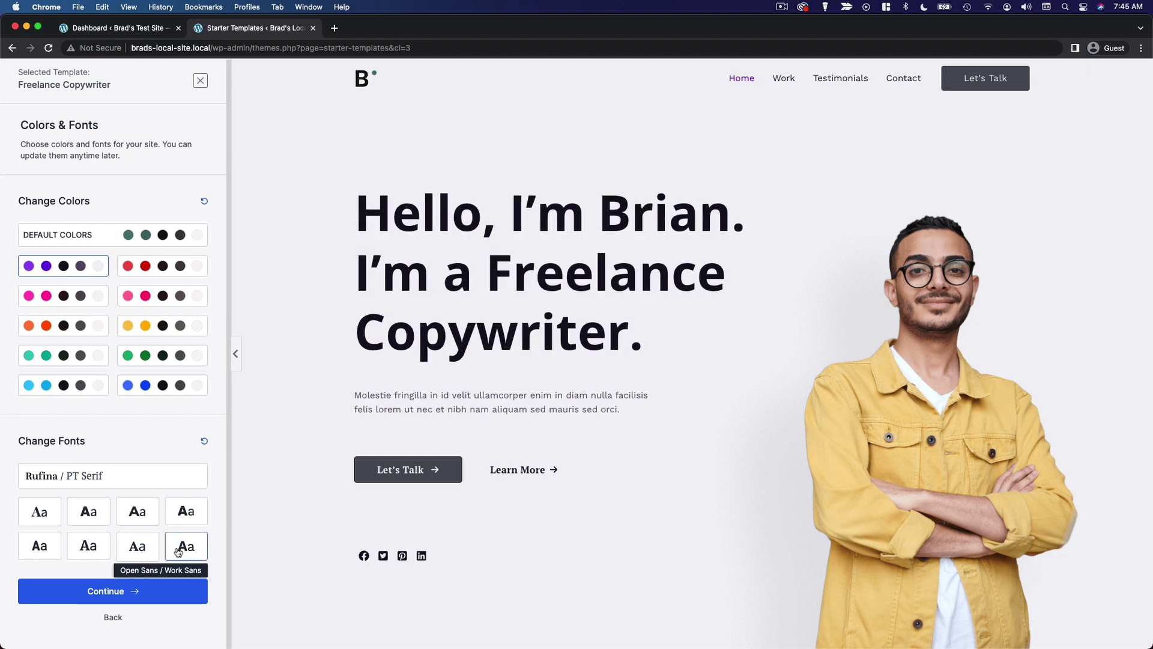
click(182, 516)
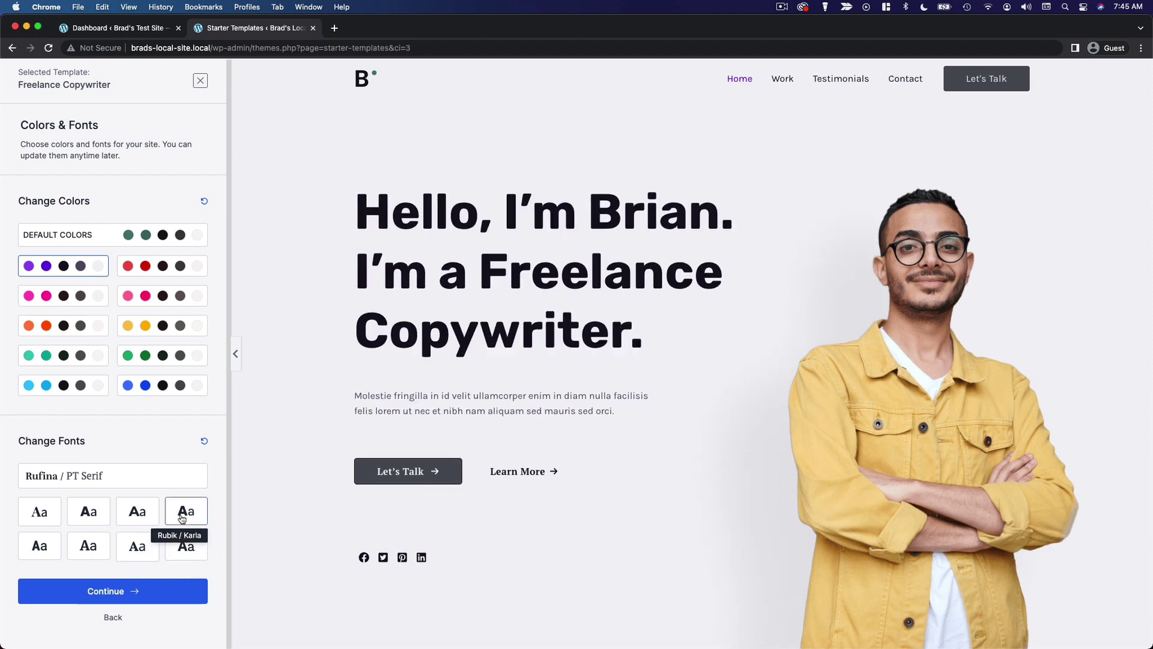
click(88, 546)
click(47, 550)
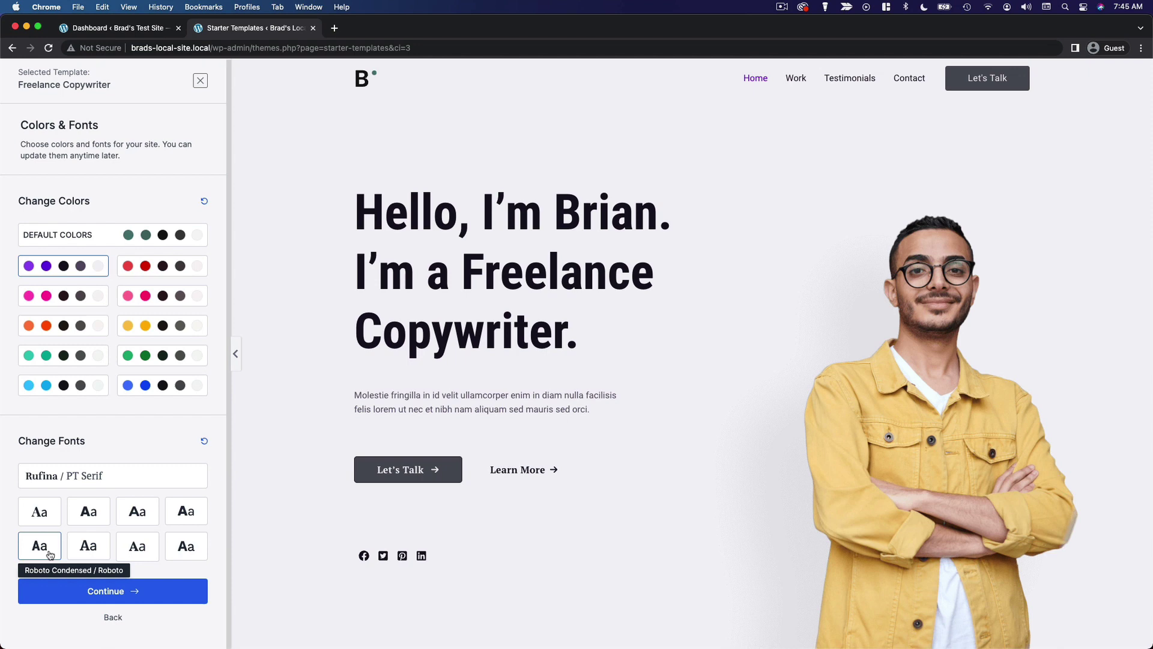
Continue to the final step and submit to build the Freelance Copywriter site.
click(72, 591)
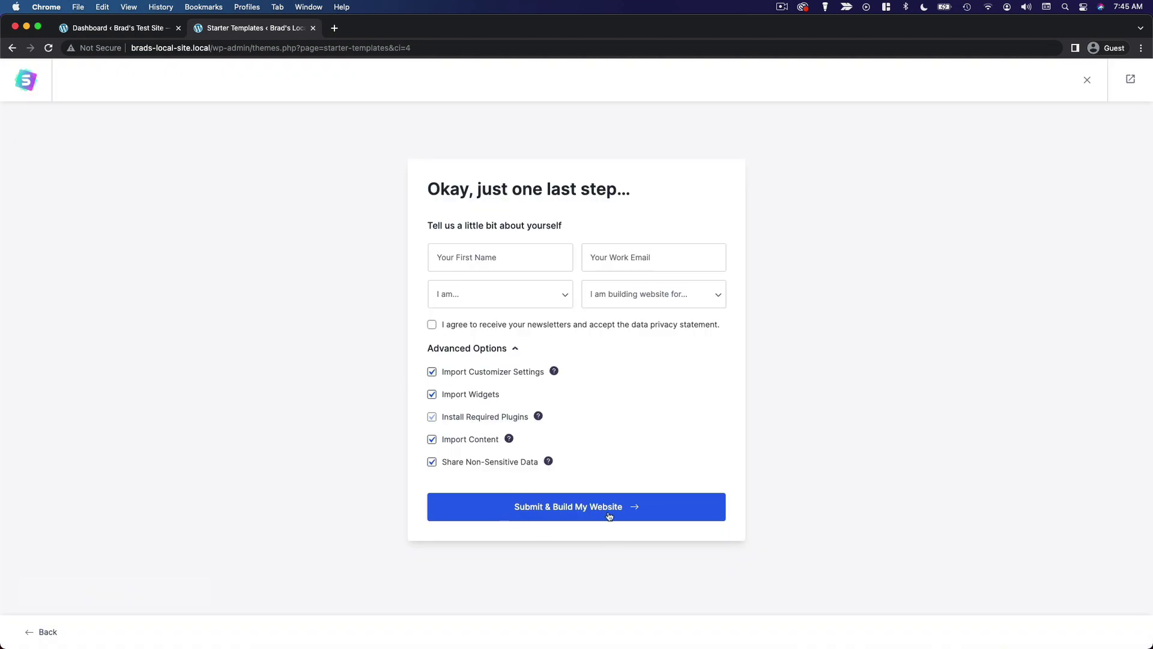
click(638, 511)
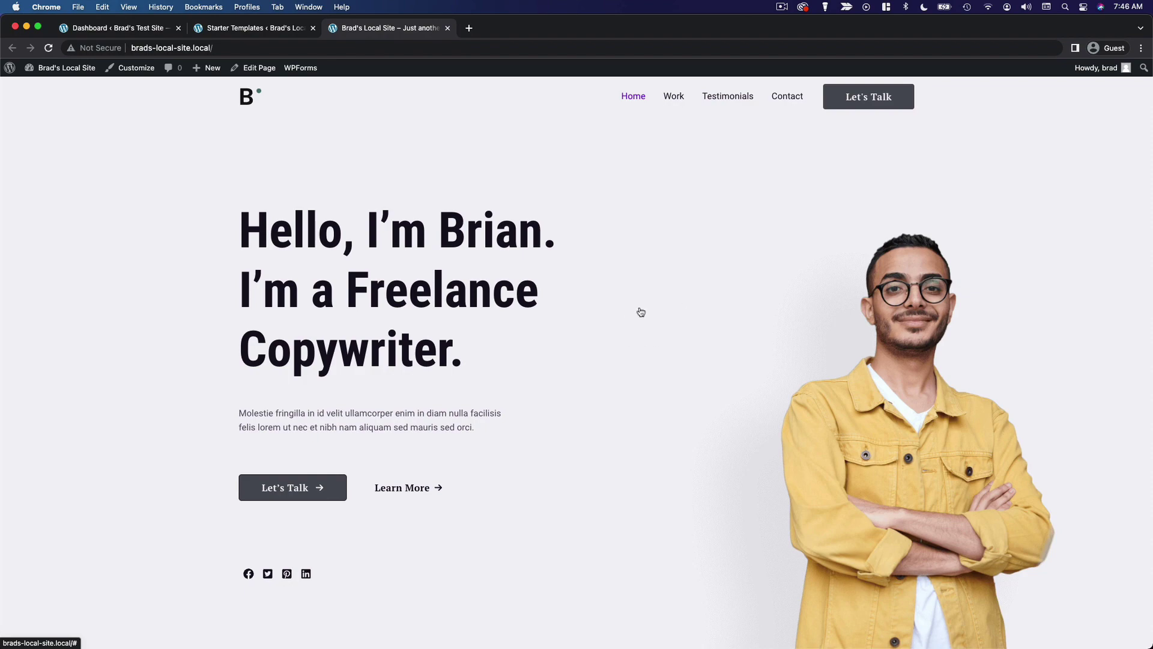
scroll(678, 435, down, 6)
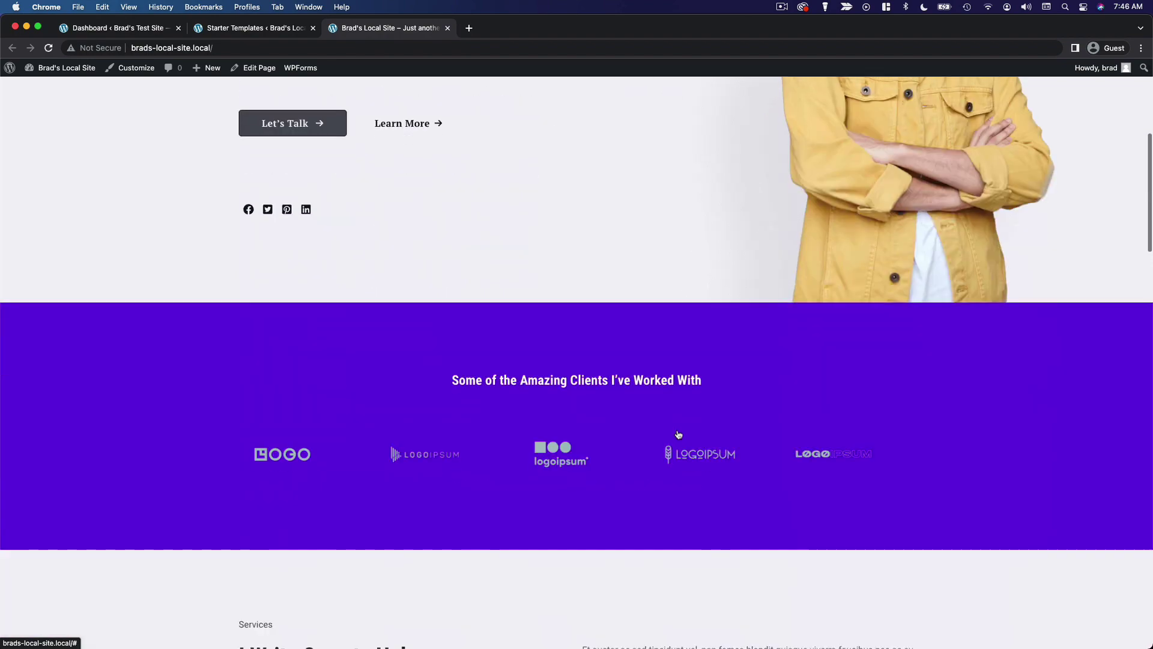
scroll(582, 433, down, 11)
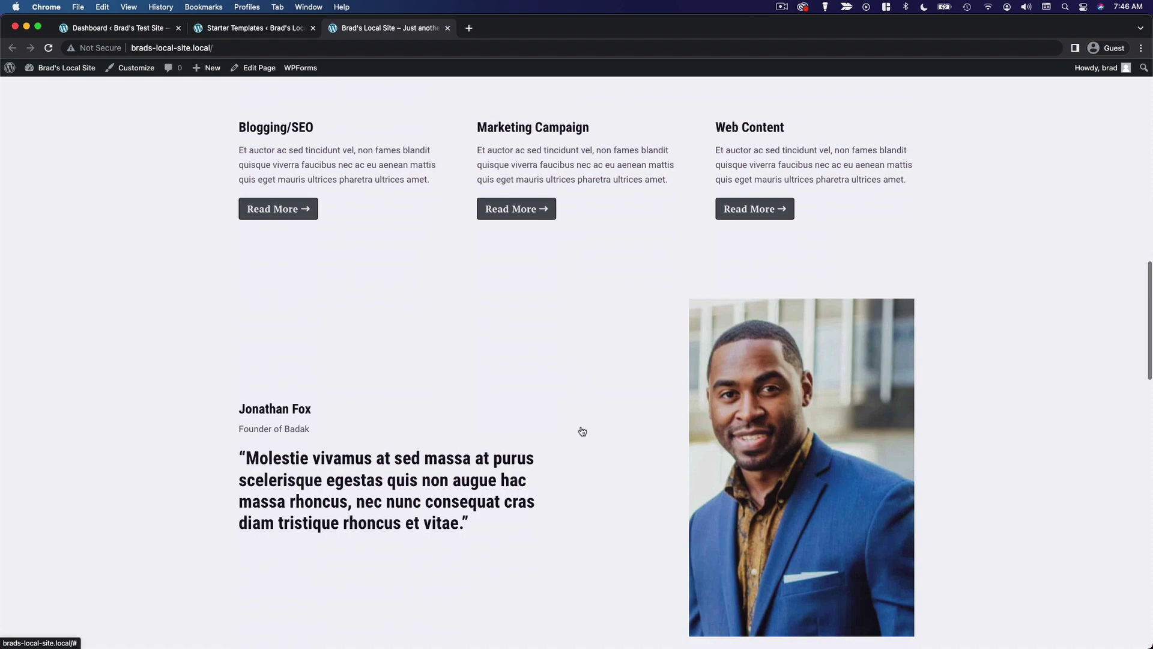
scroll(582, 431, down, 10)
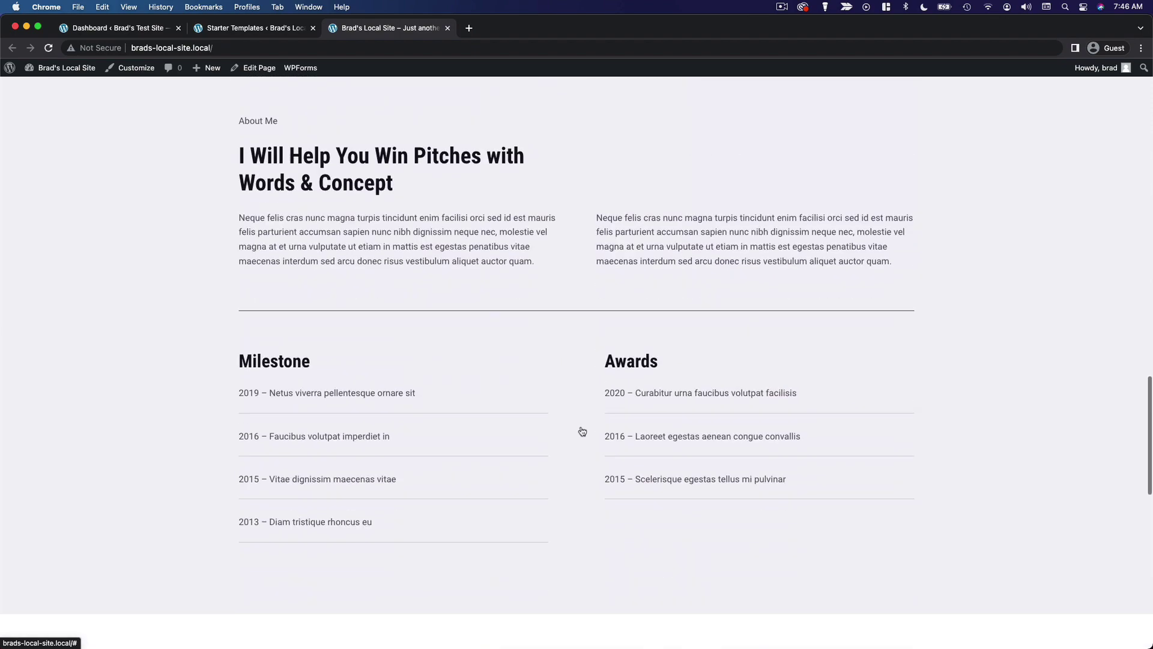
scroll(582, 431, down, 10)
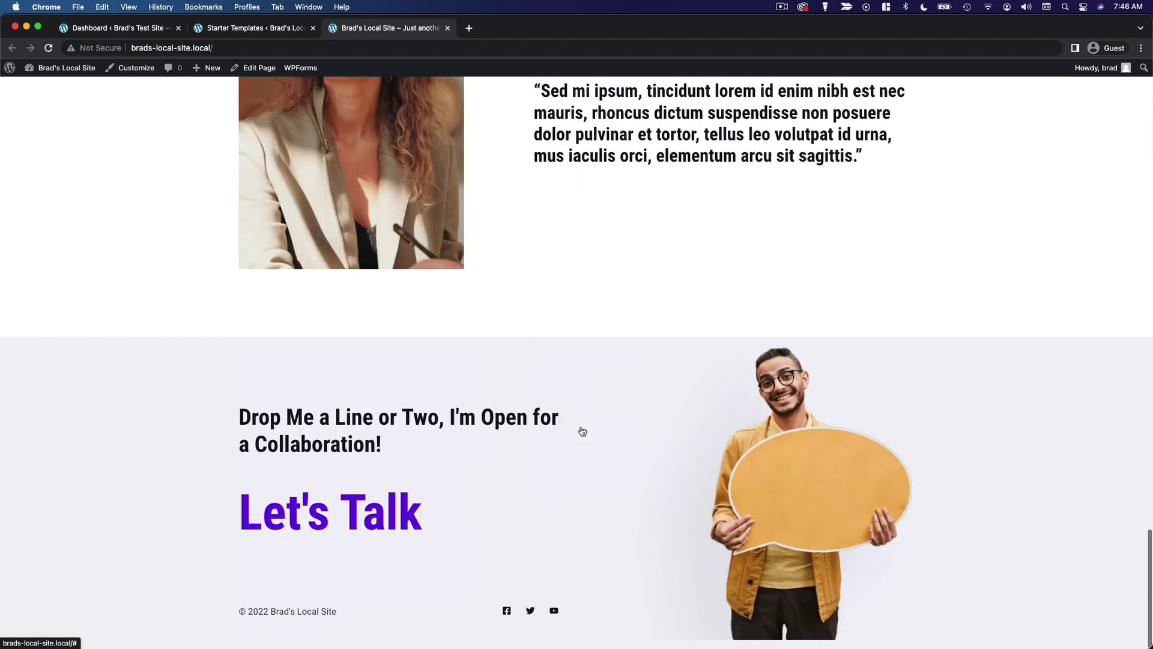
scroll(582, 431, up, 20)
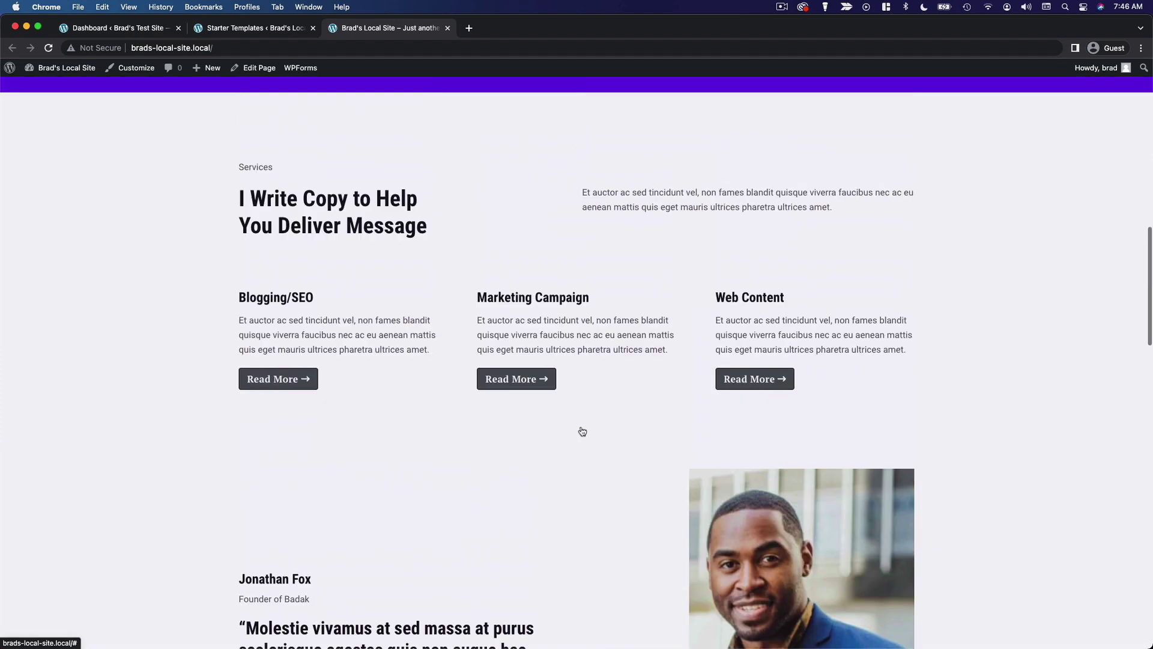
scroll(582, 431, up, 3)
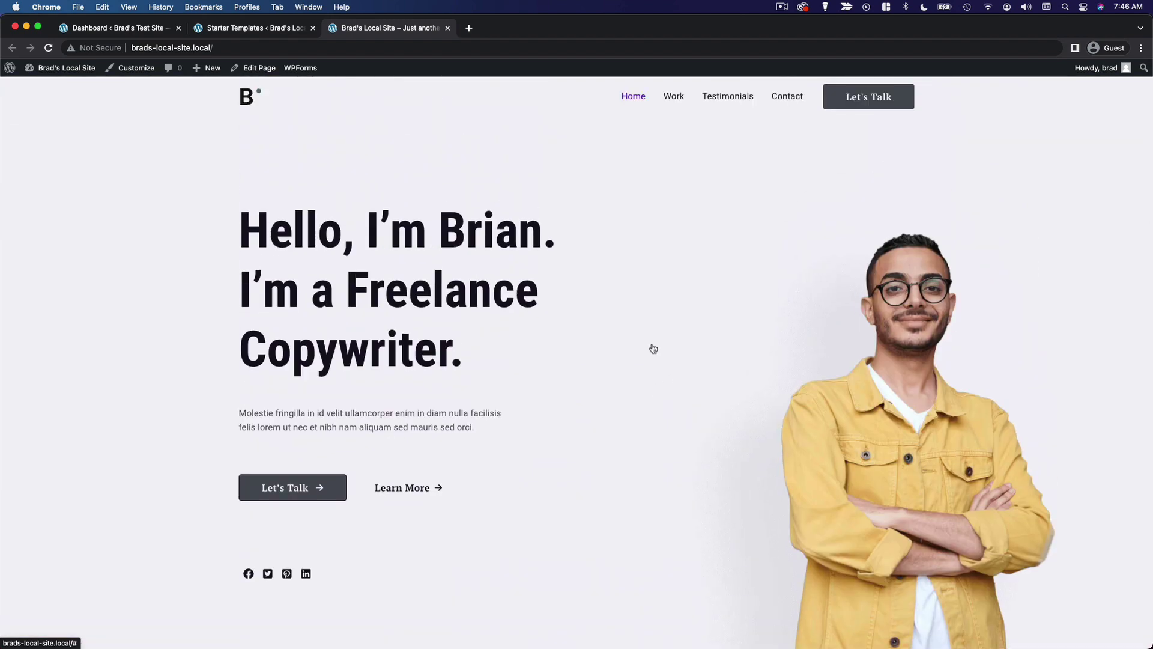
click(675, 102)
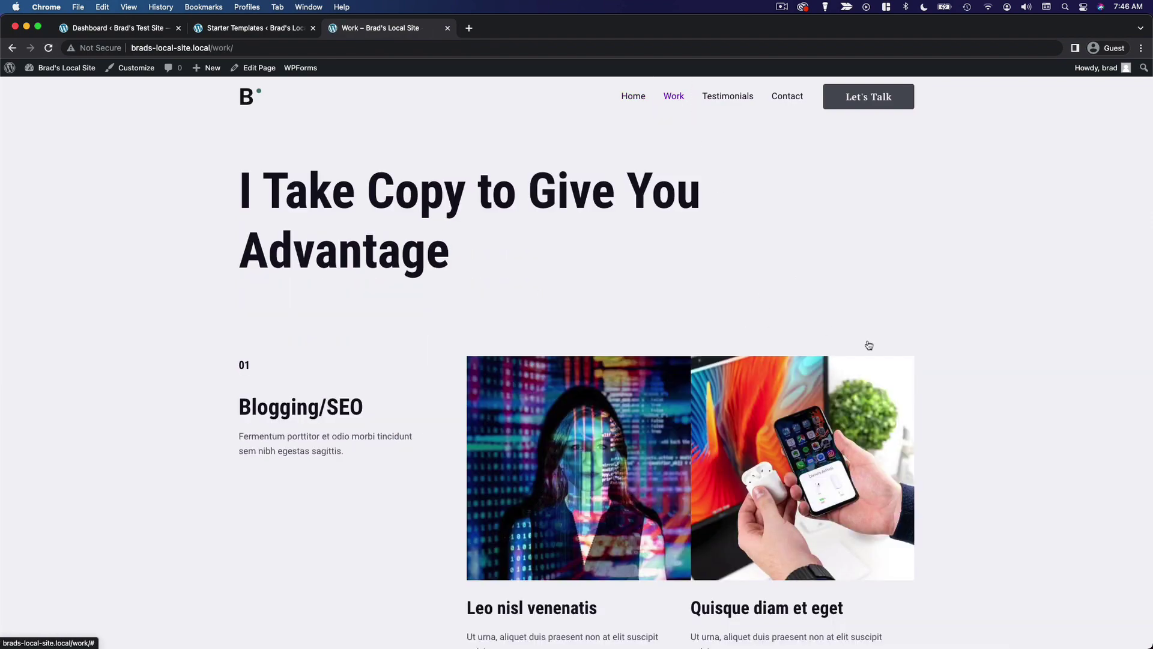
scroll(934, 435, down, 15)
scroll(935, 436, down, 5)
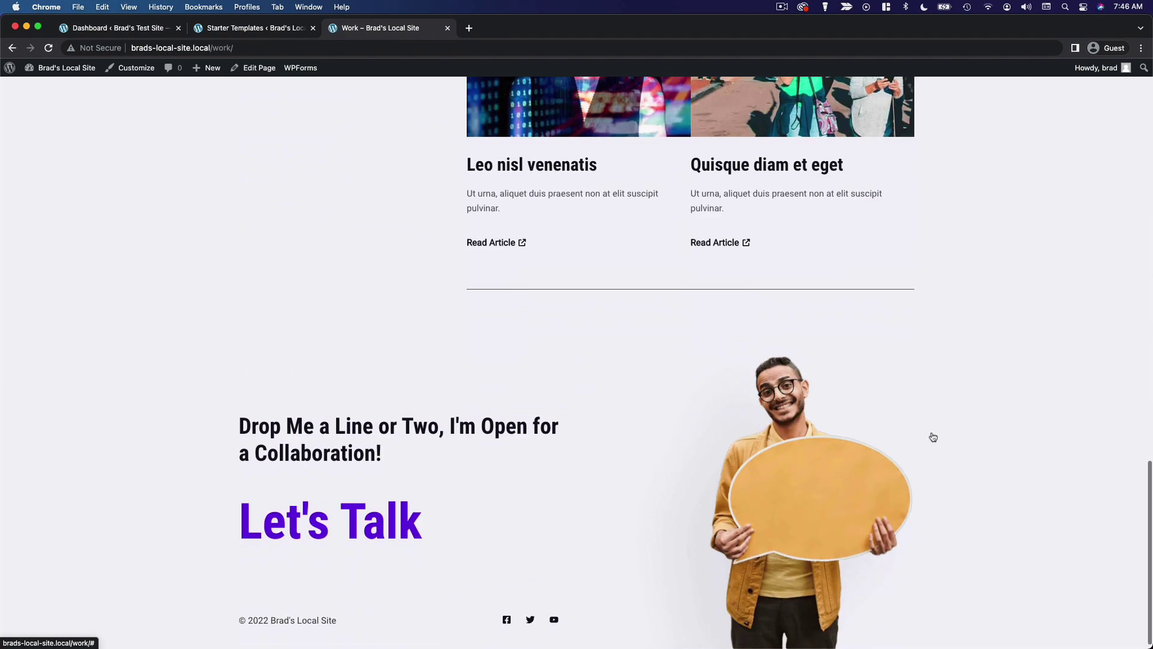
scroll(932, 437, up, 20)
scroll(932, 436, up, 5)
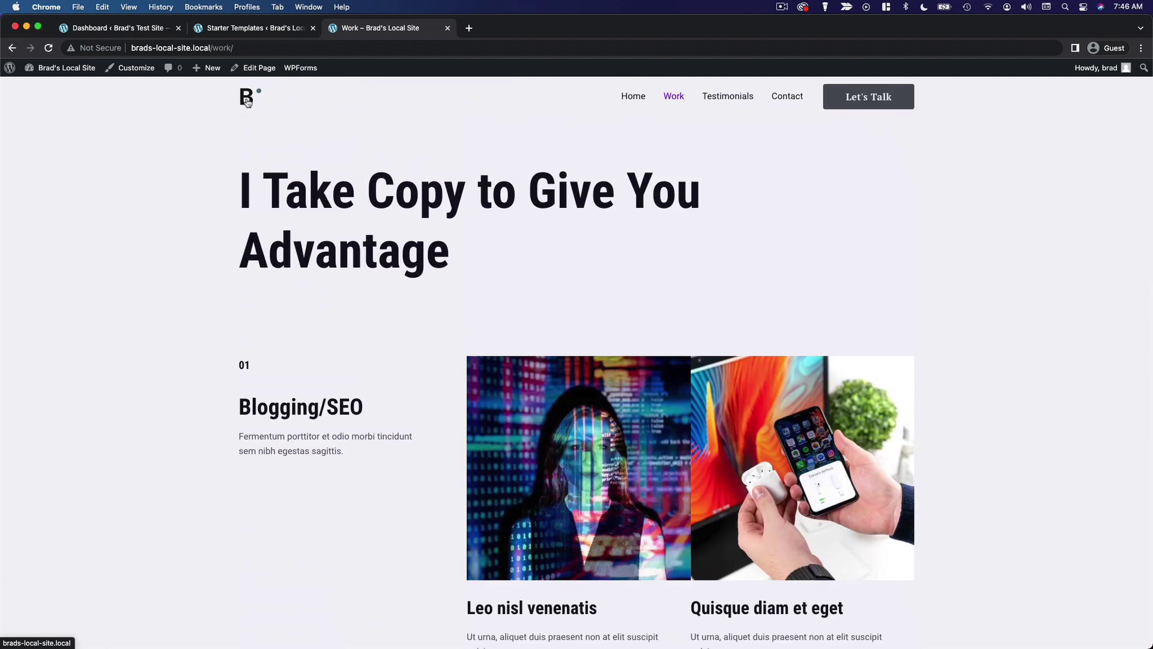
click(247, 96)
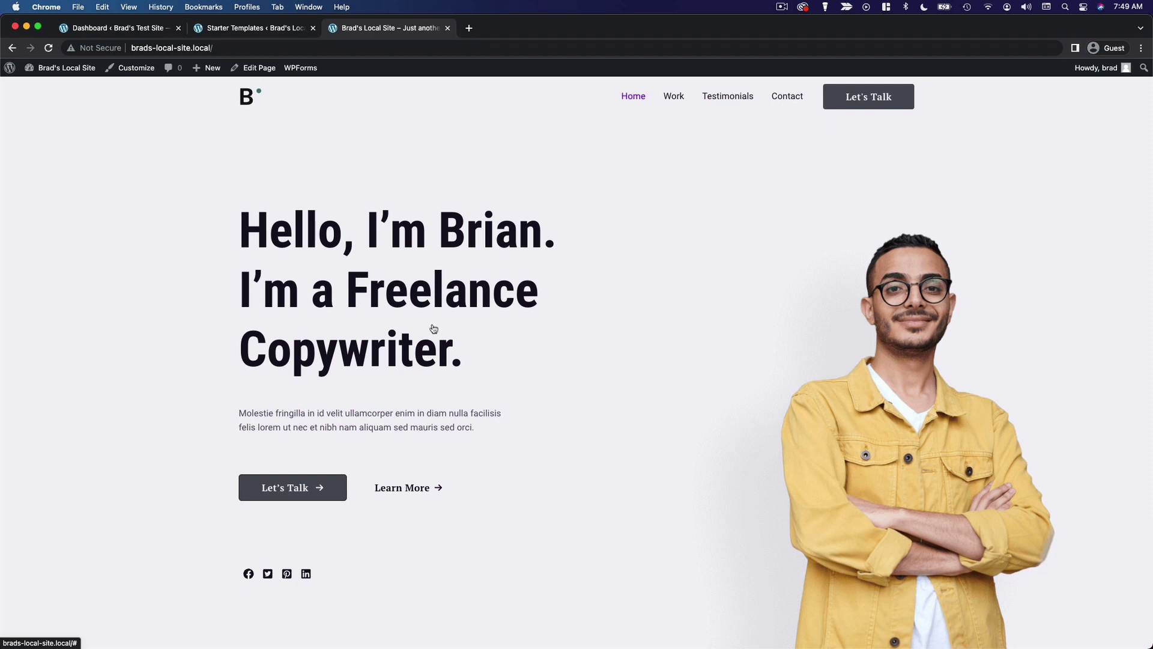
Activate the Kadence theme on the test site and open its Starter Templates section.
click(128, 30)
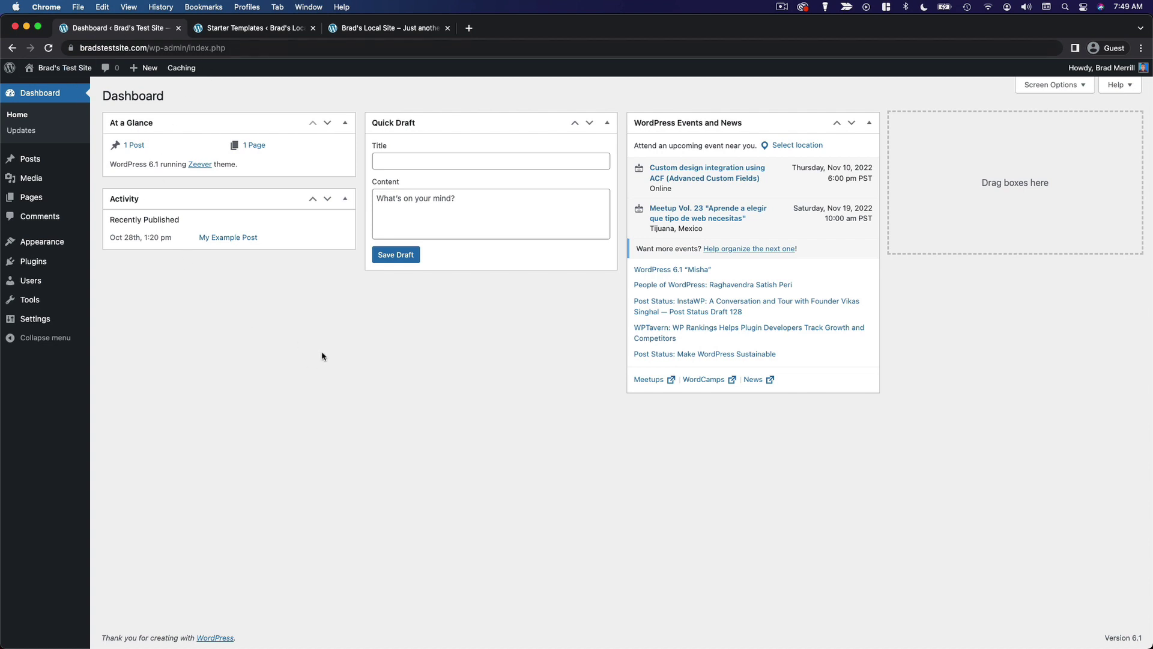
click(40, 241)
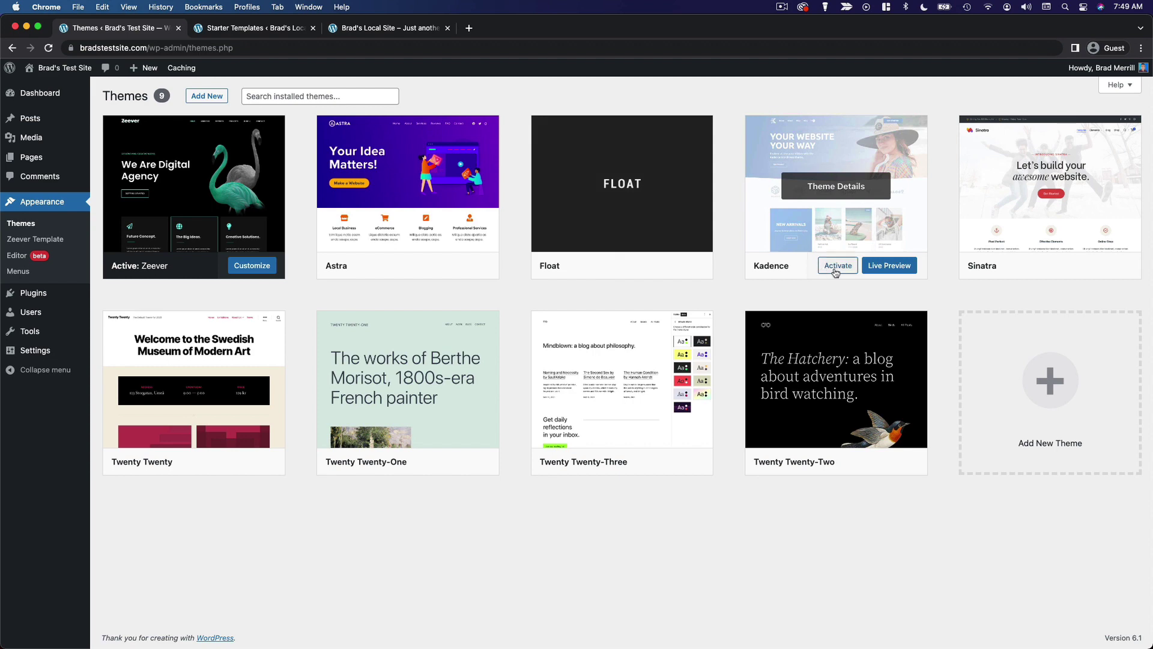
click(837, 266)
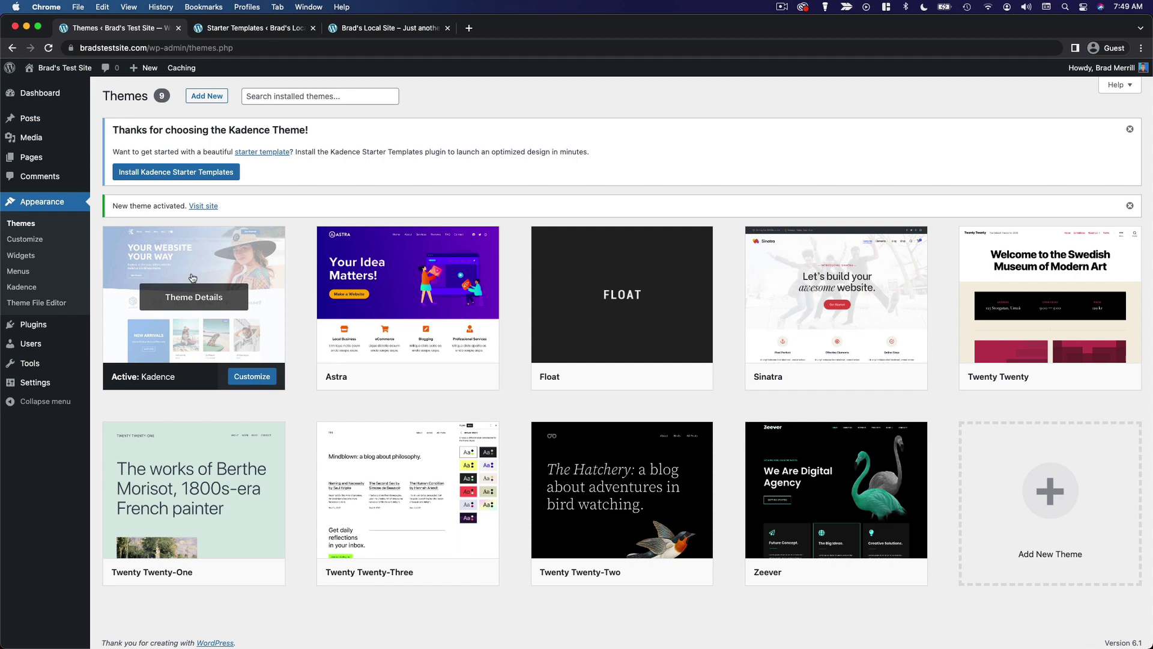
click(51, 289)
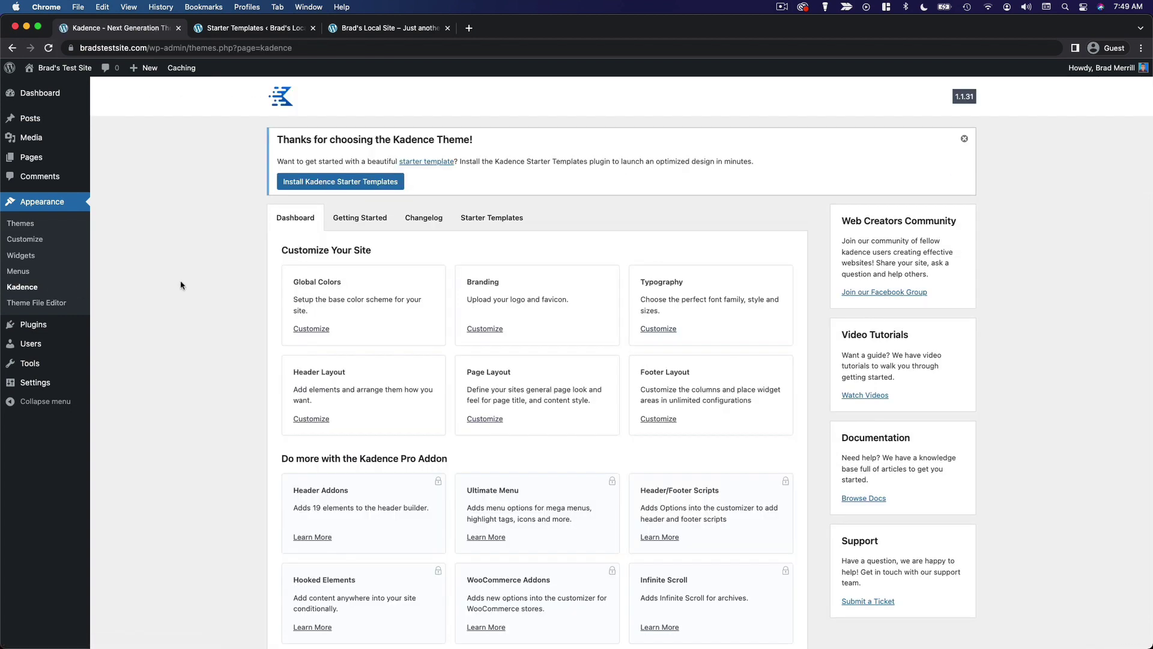
click(491, 222)
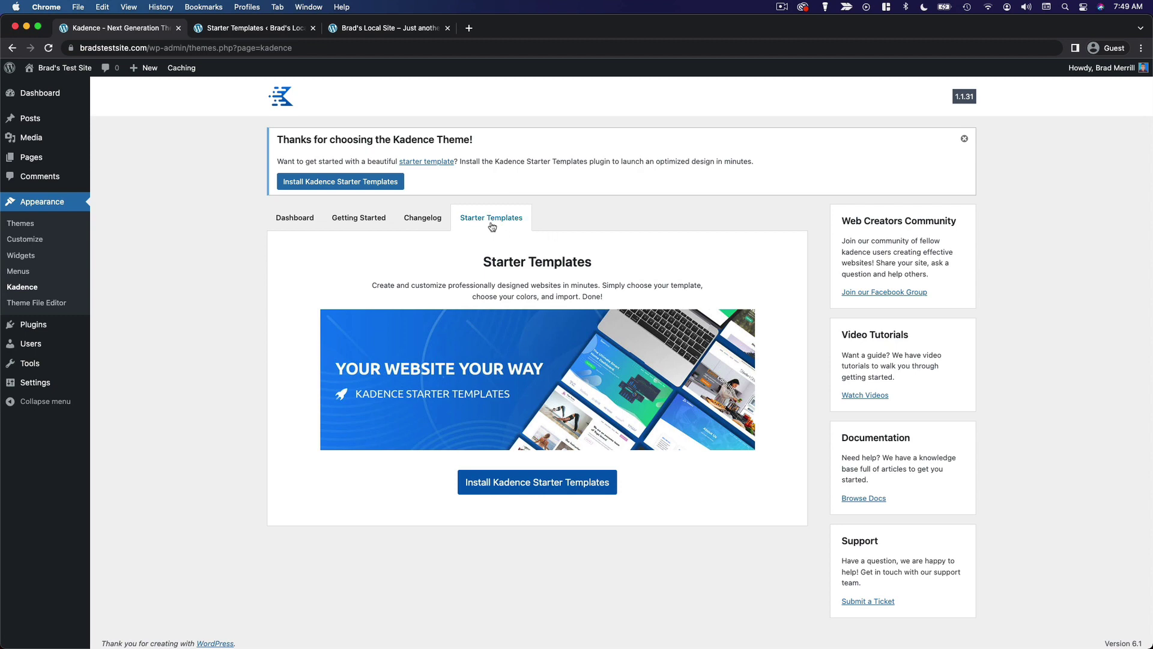
Install the Kadence Starter Templates plugin to load the template gallery.
click(574, 487)
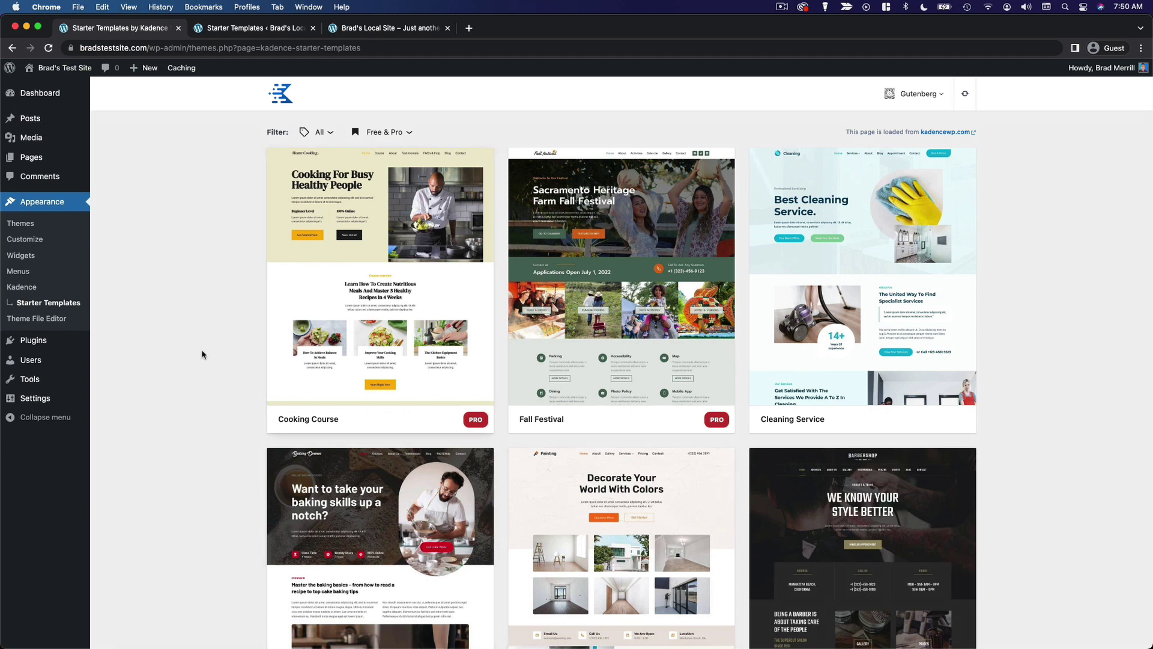
scroll(364, 387, down, 10)
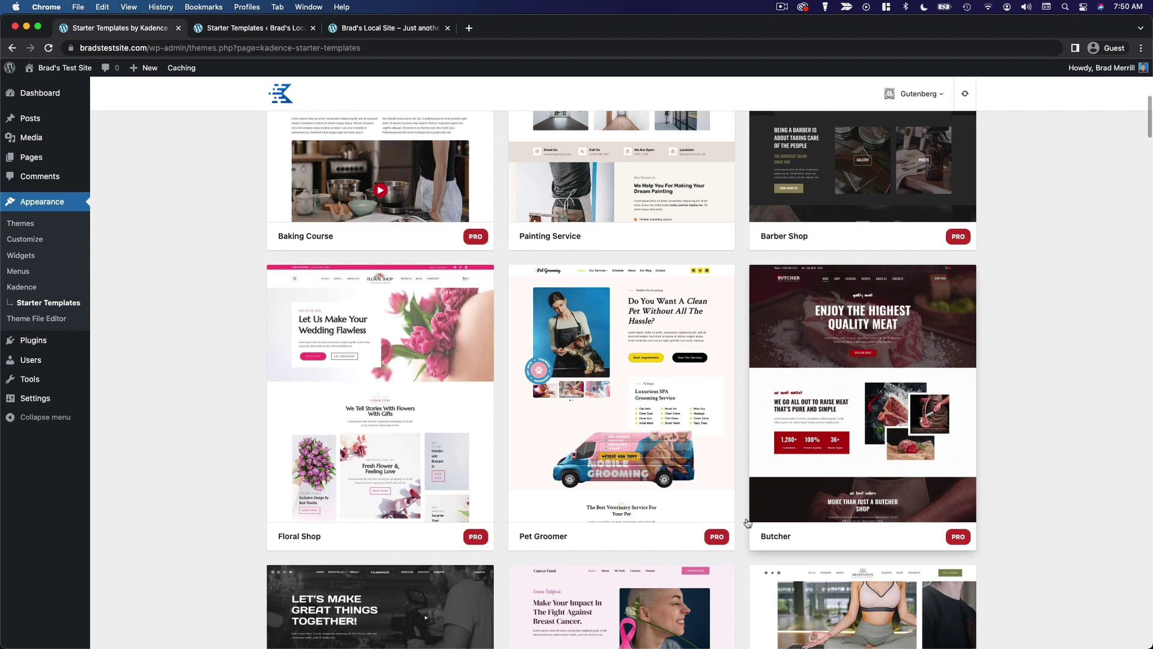
scroll(661, 509, up, 10)
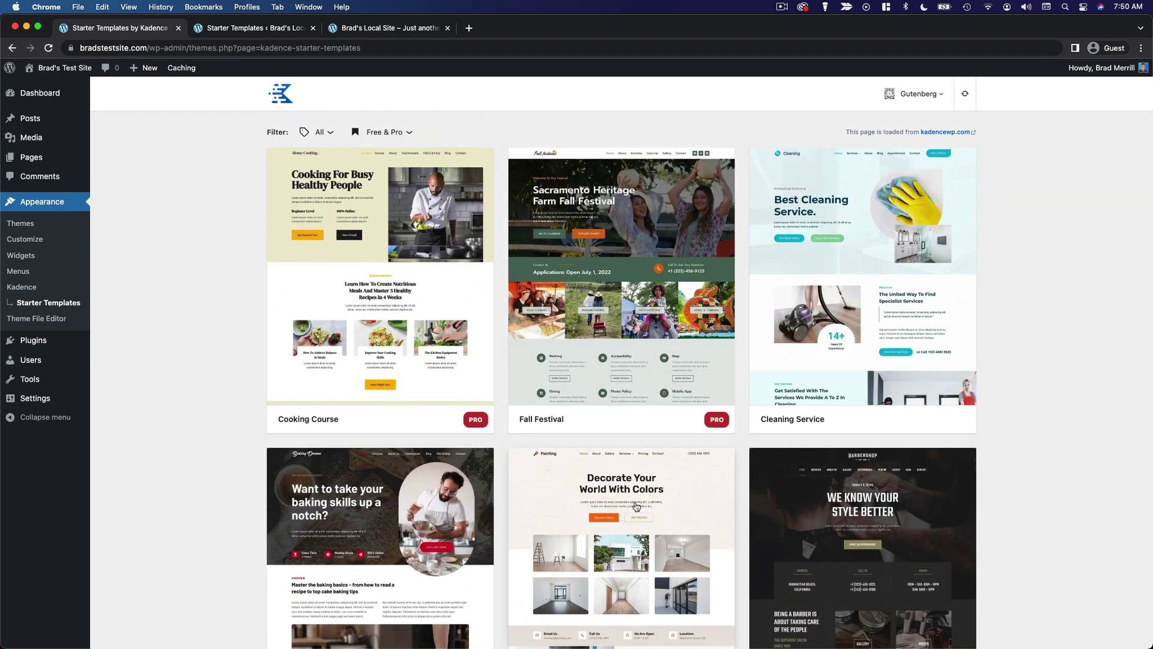
Filter the gallery to Free Only templates and scroll to the UR Band card.
click(397, 132)
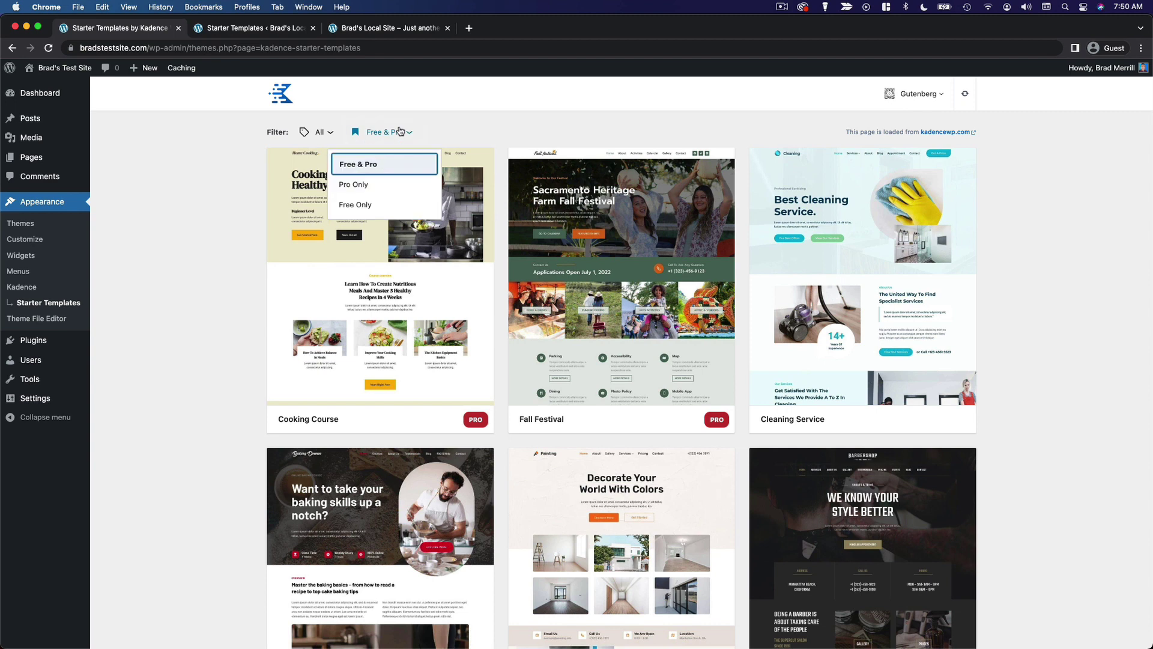
click(364, 208)
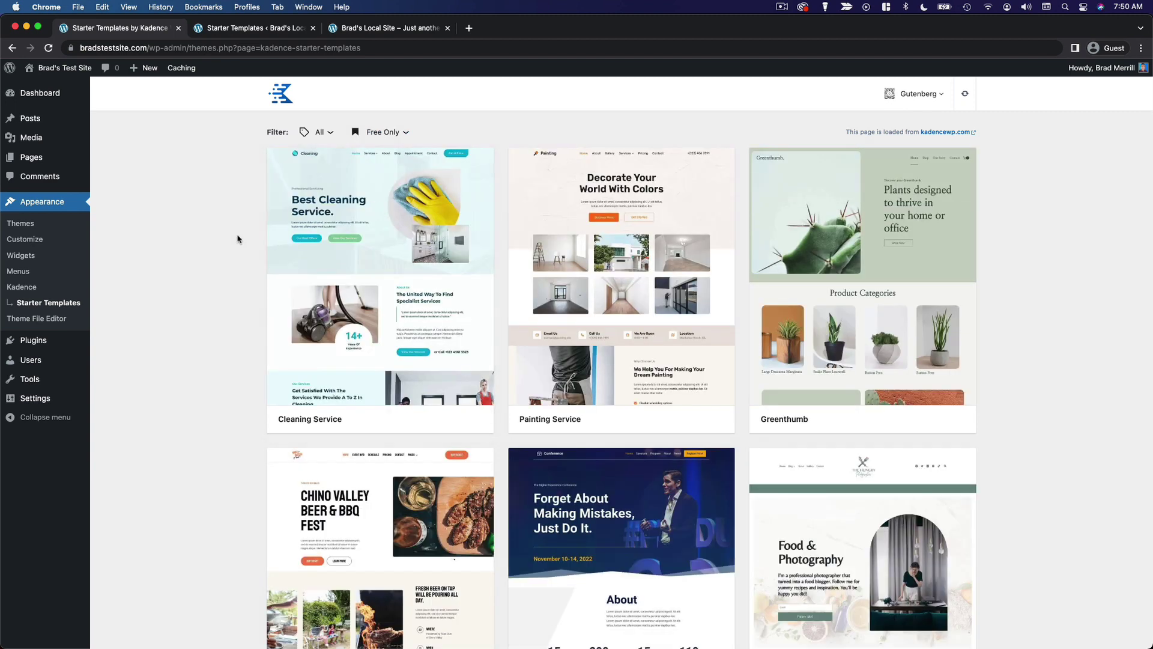
scroll(624, 347, down, 5)
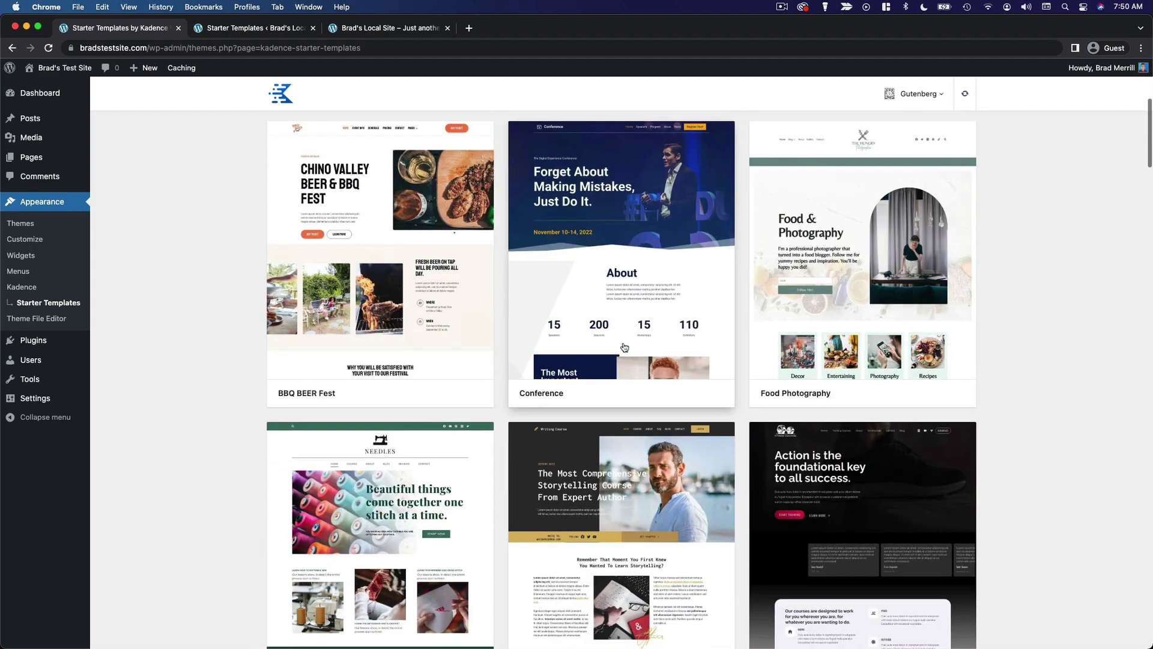
scroll(624, 347, down, 9)
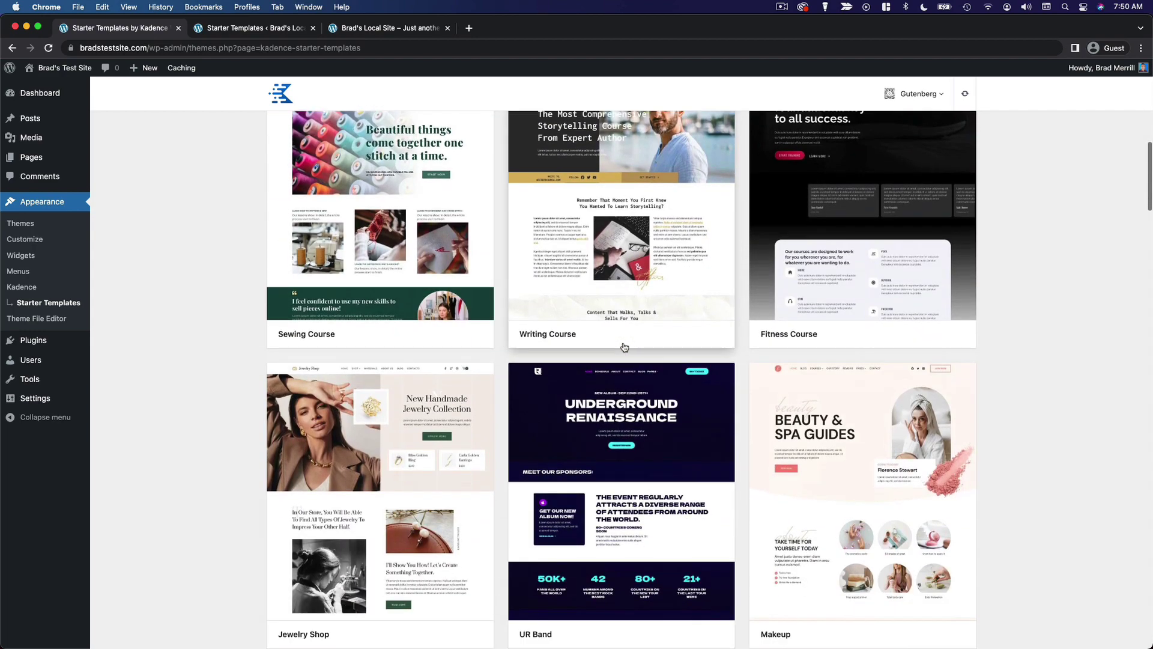
scroll(625, 348, down, 5)
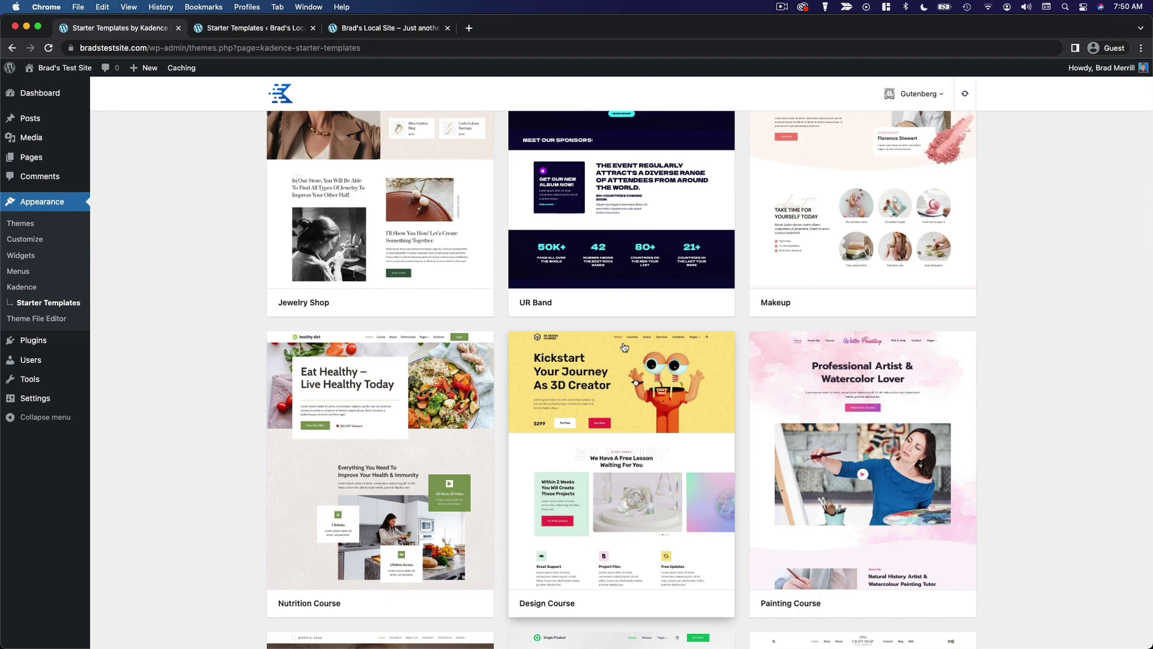
scroll(624, 347, up, 6)
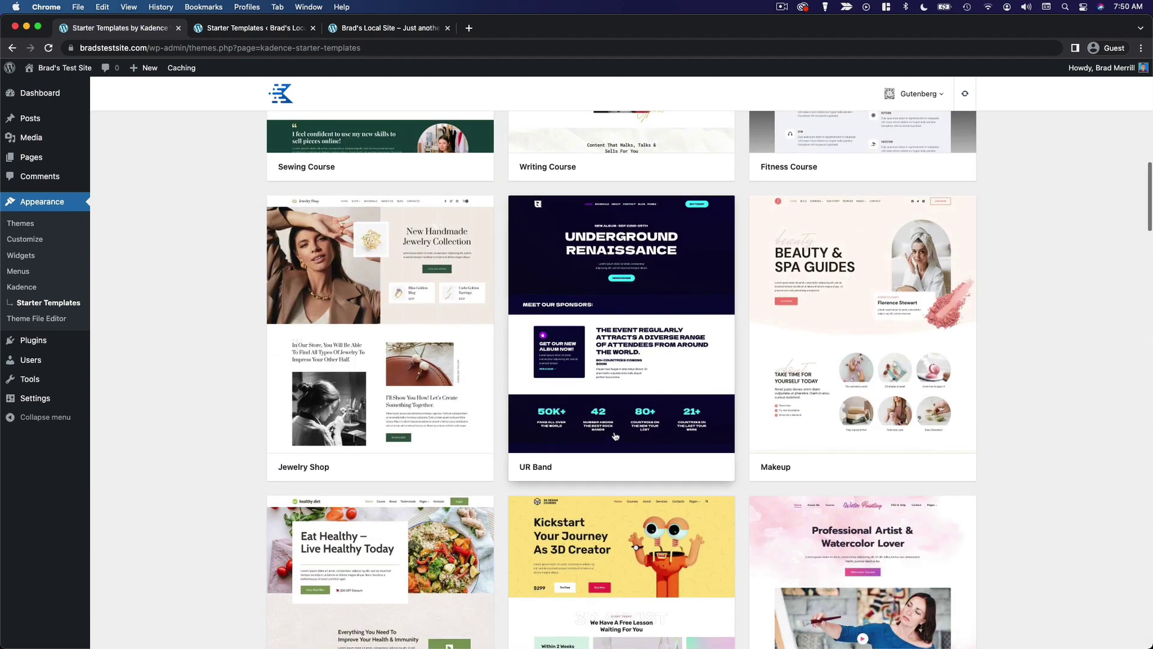
Open UR Band's import options and try colour schemes, settling on pink and black.
click(607, 291)
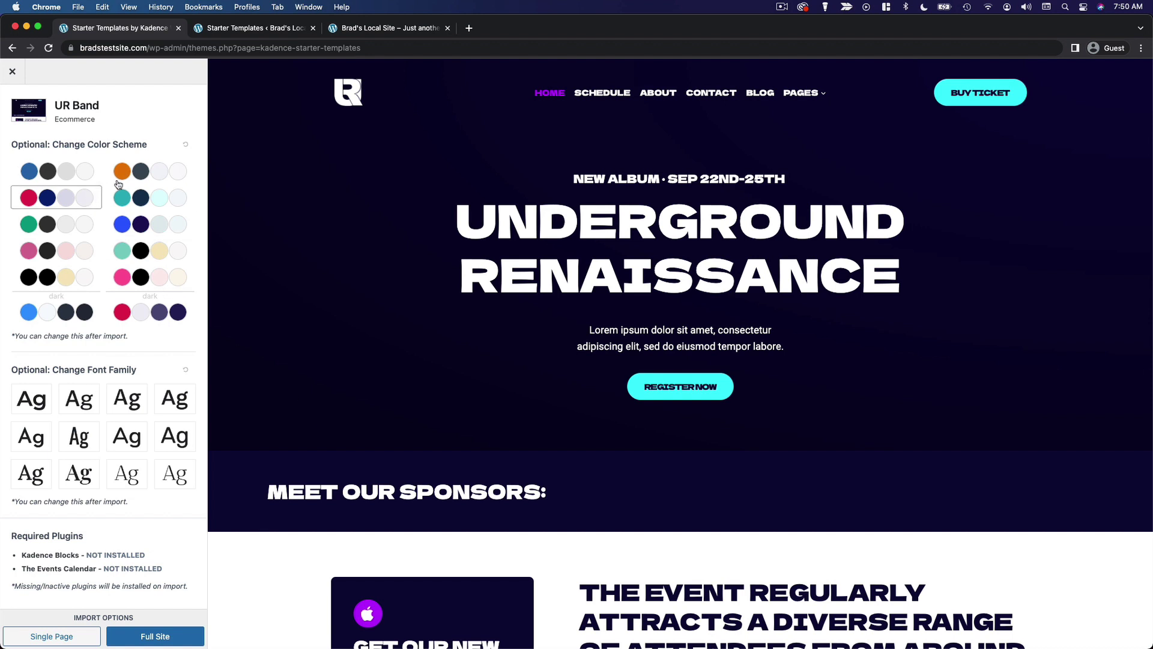
click(141, 171)
click(141, 203)
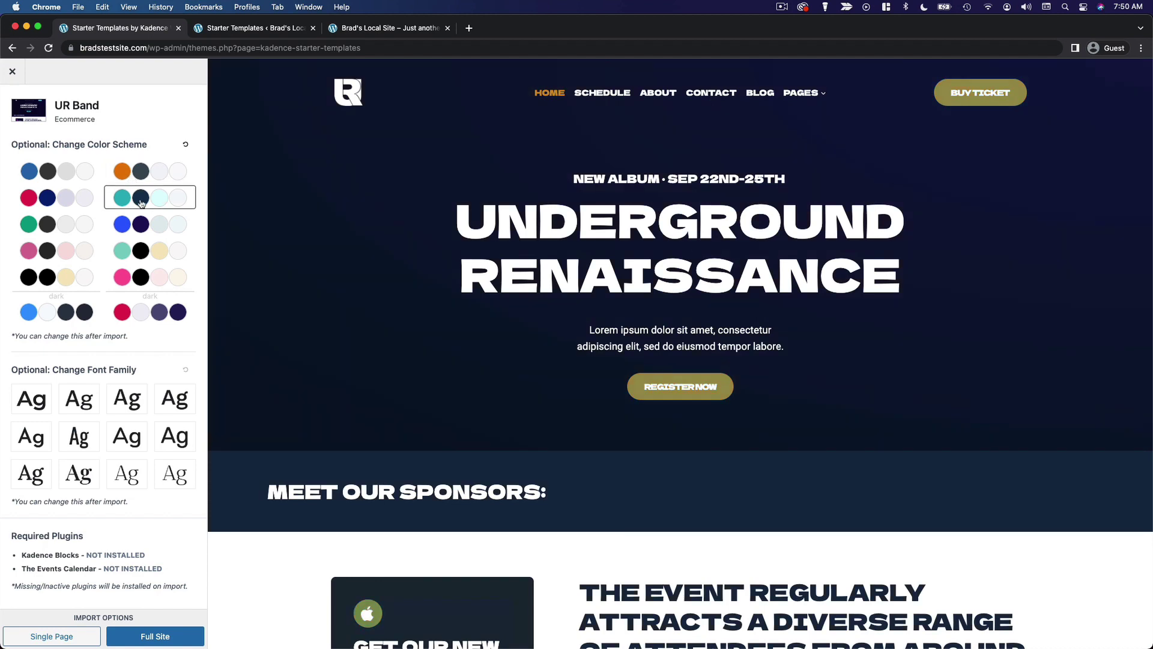
click(175, 255)
click(172, 276)
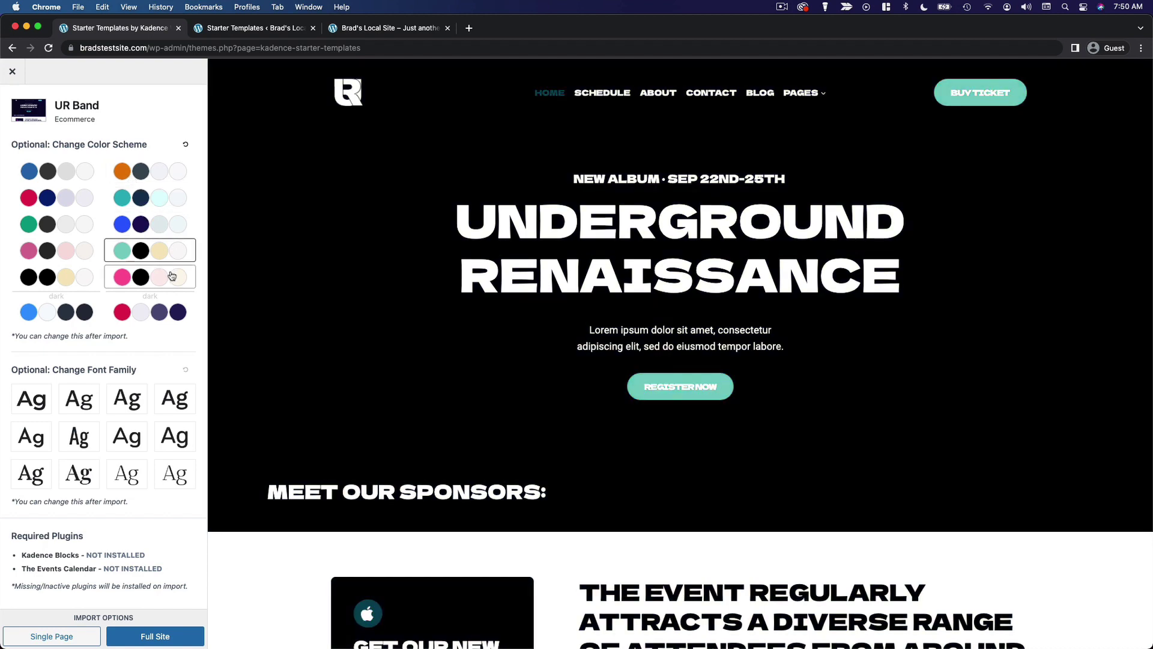
click(72, 316)
click(150, 312)
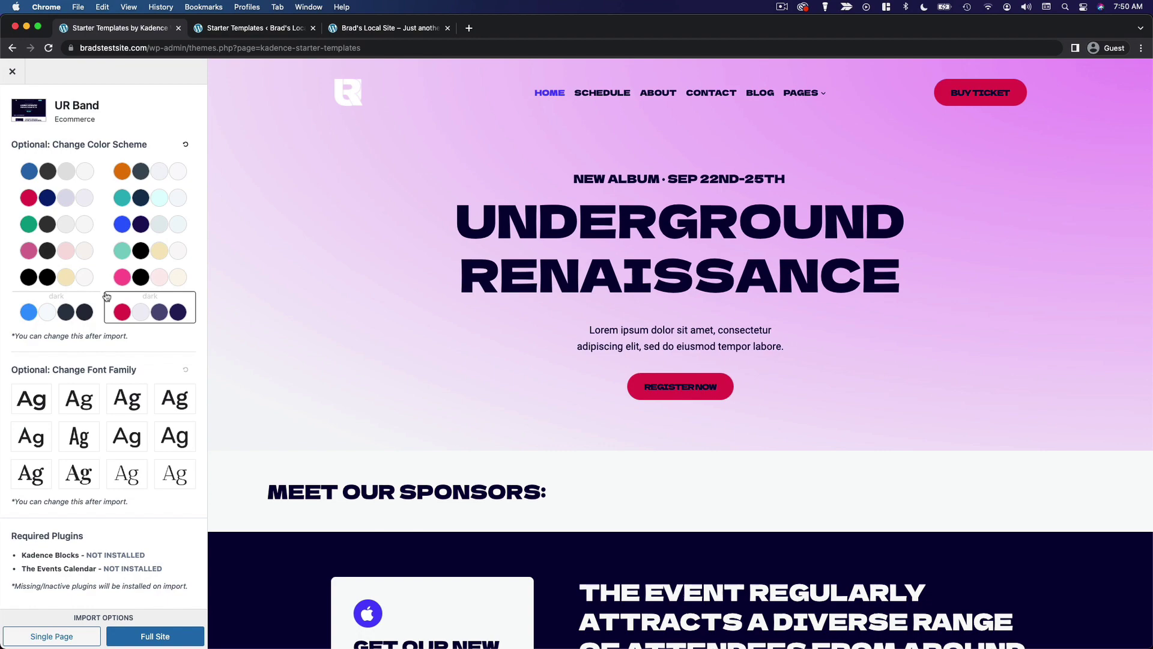
click(63, 276)
click(63, 258)
click(58, 195)
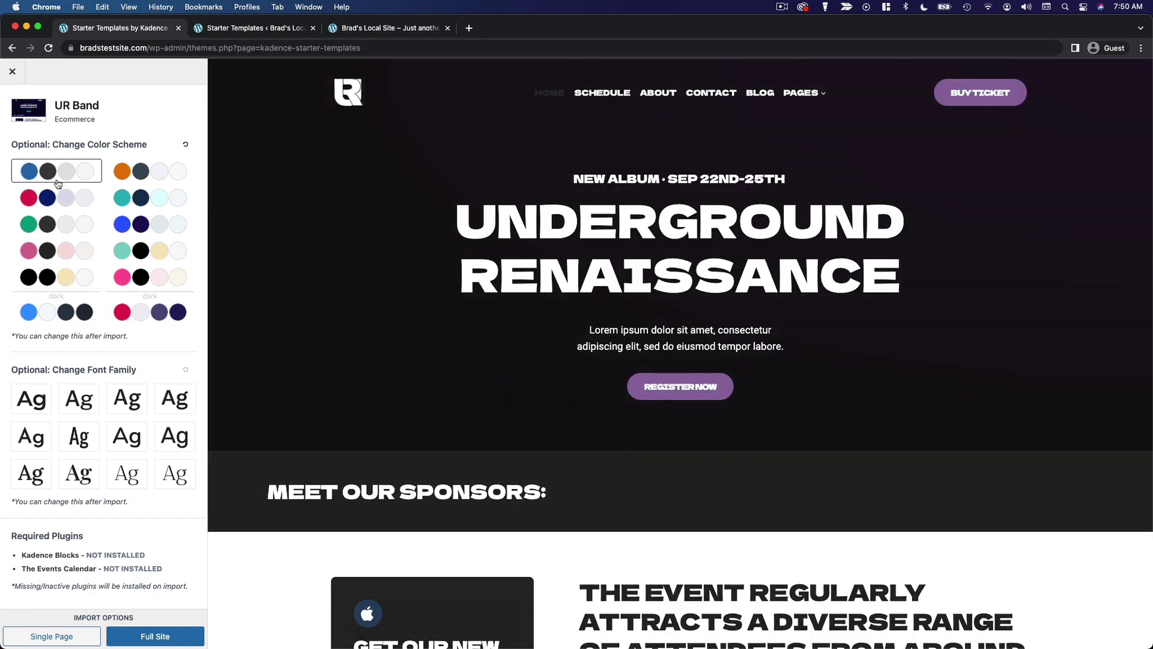
click(171, 276)
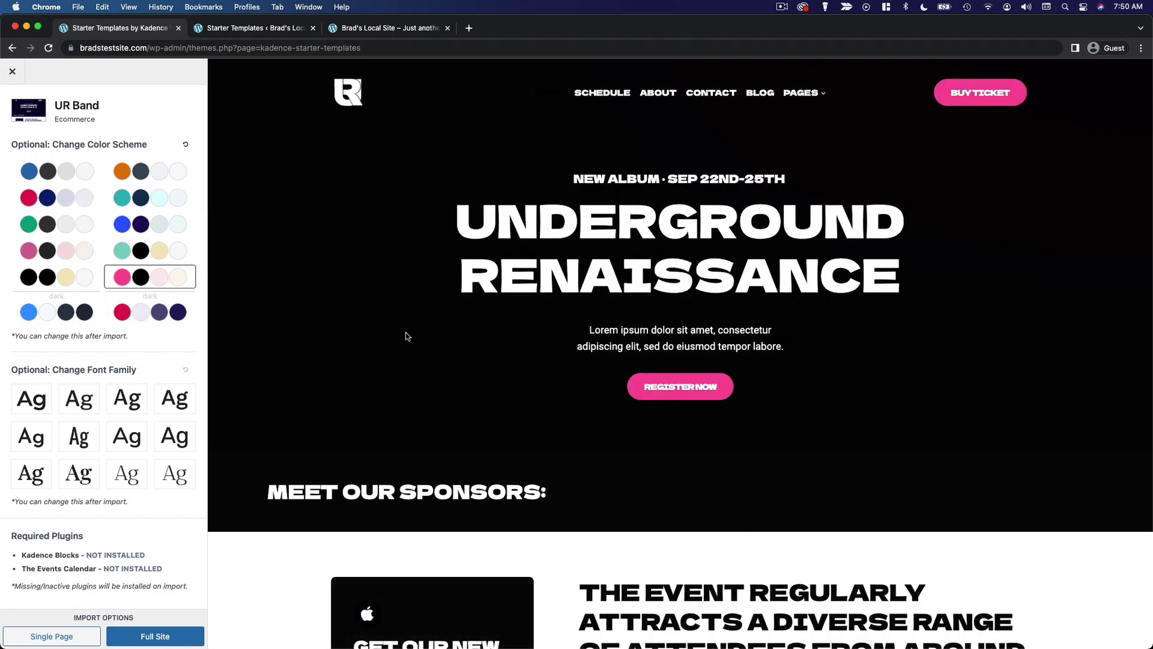
Try several font families, choosing the fourth font in the second row.
scroll(406, 335, down, 15)
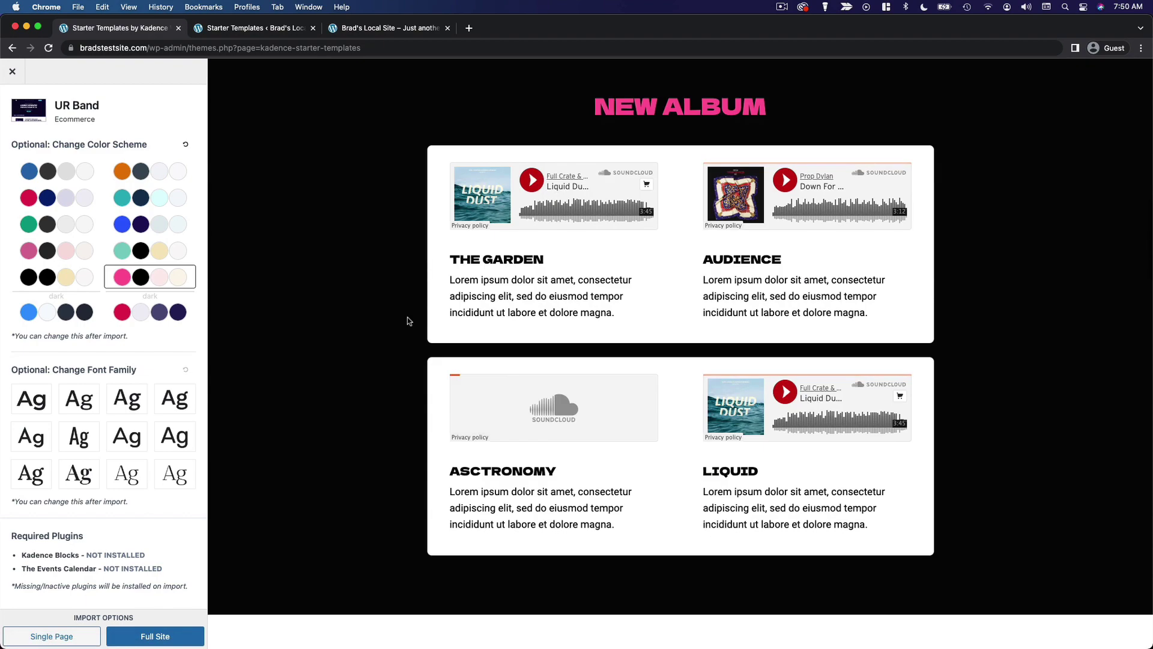
scroll(407, 321, down, 5)
click(42, 395)
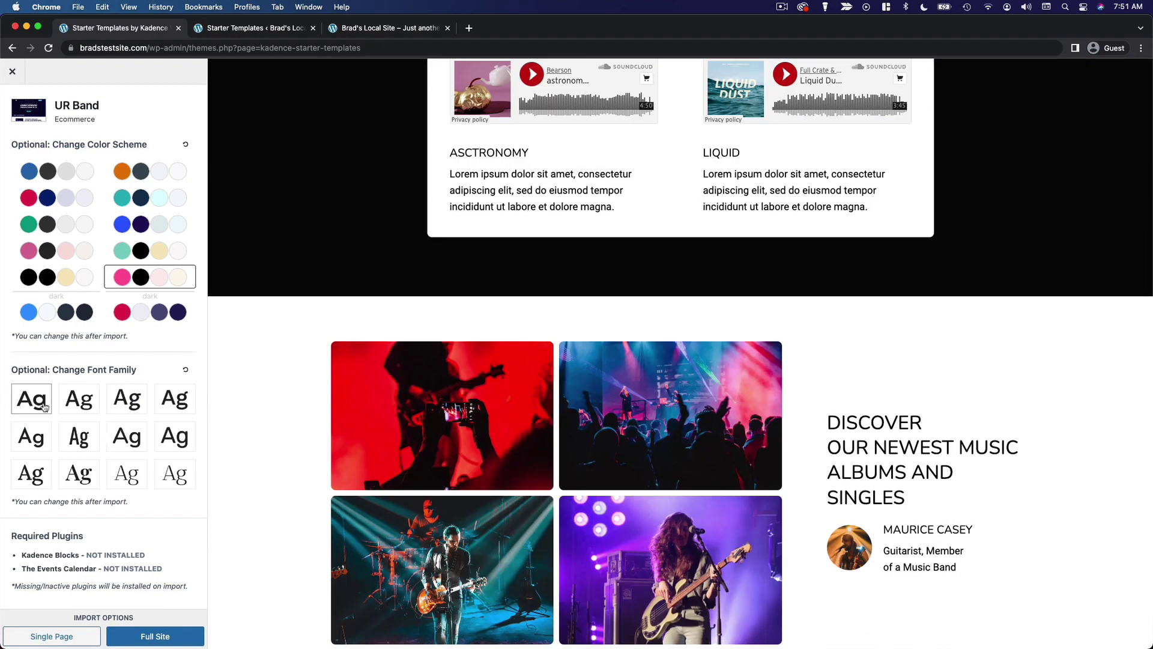
scroll(454, 470, up, 20)
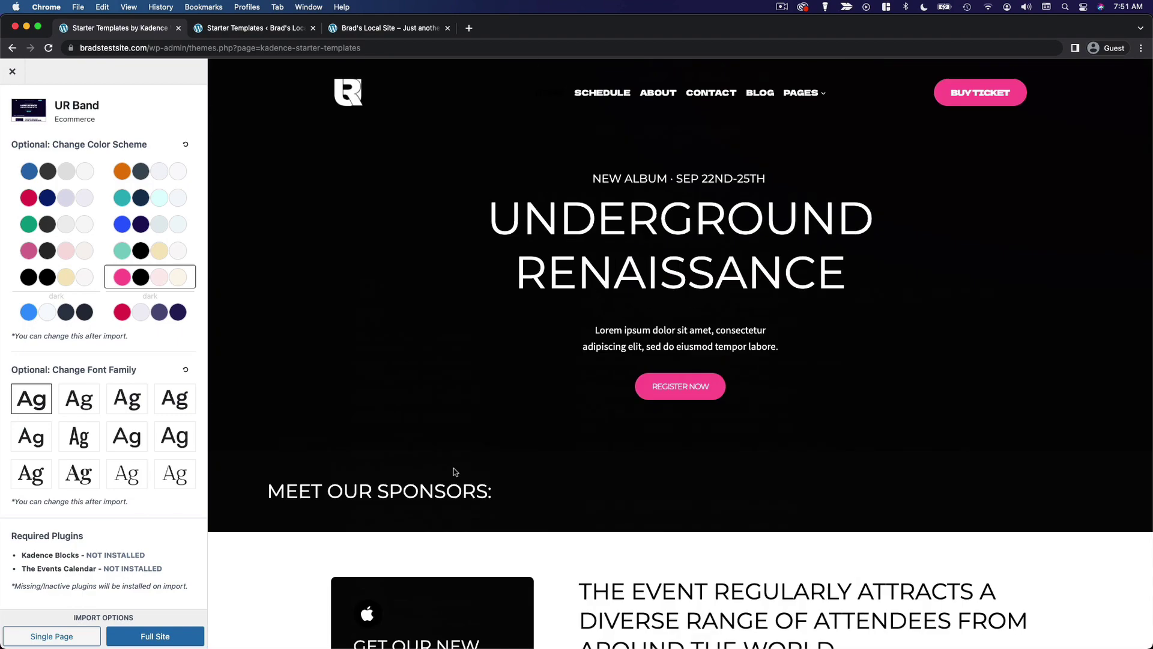
click(167, 404)
click(170, 443)
scroll(445, 387, down, 5)
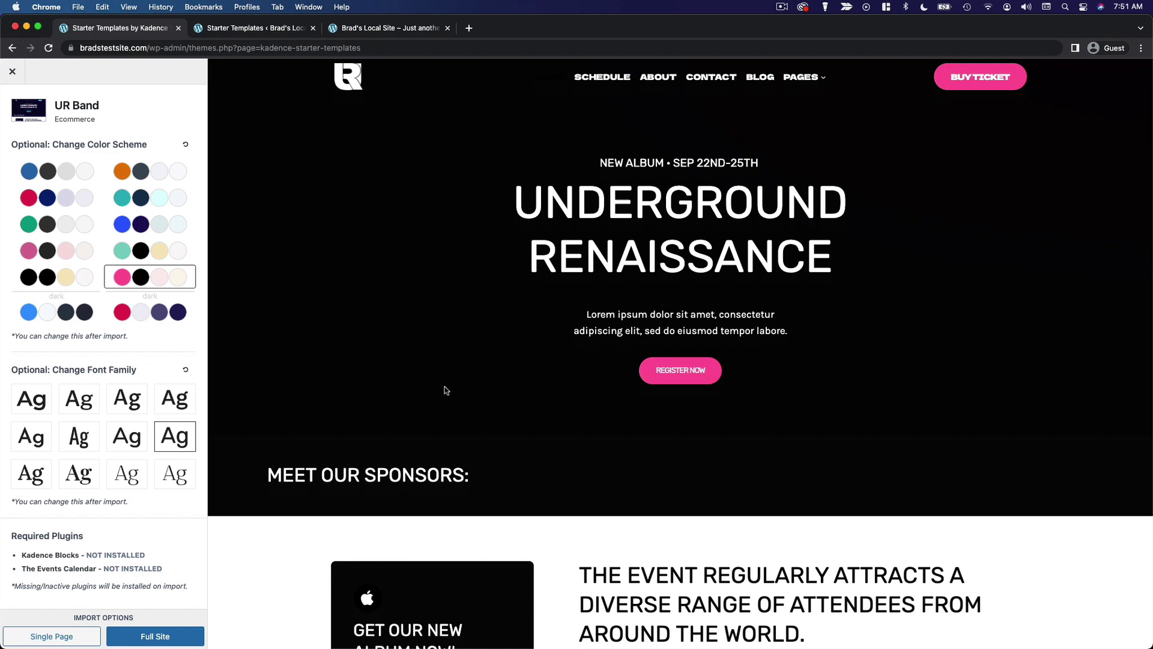
Preview the UR Band About page, then its Contact page with the visitor question form.
scroll(496, 454, up, 5)
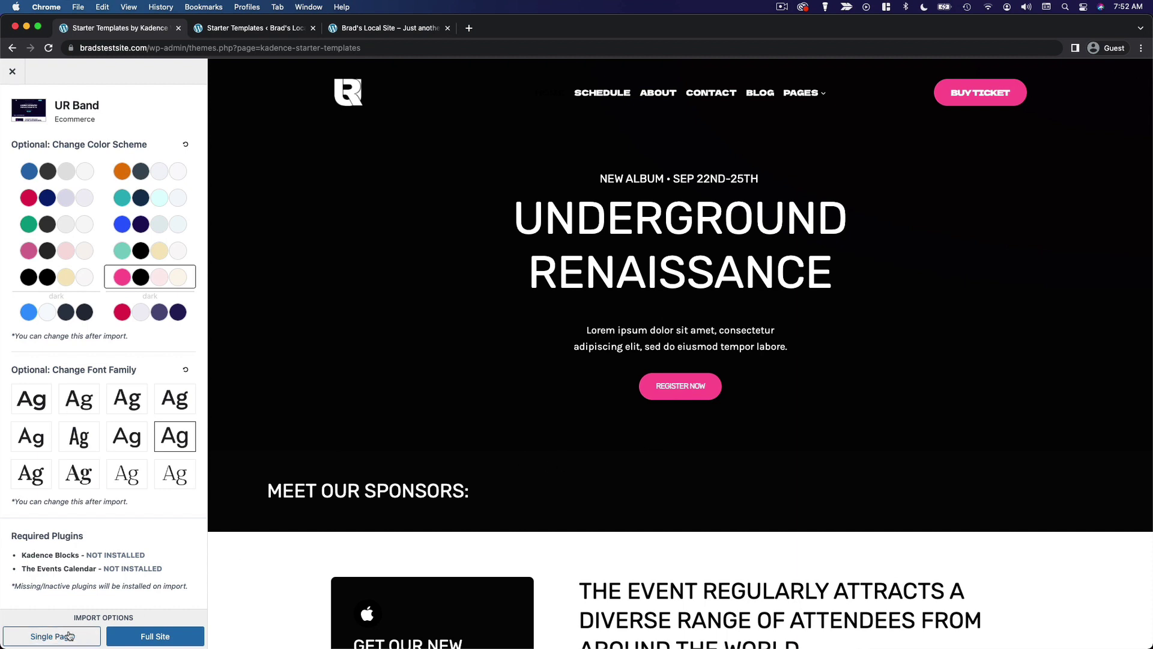
click(673, 100)
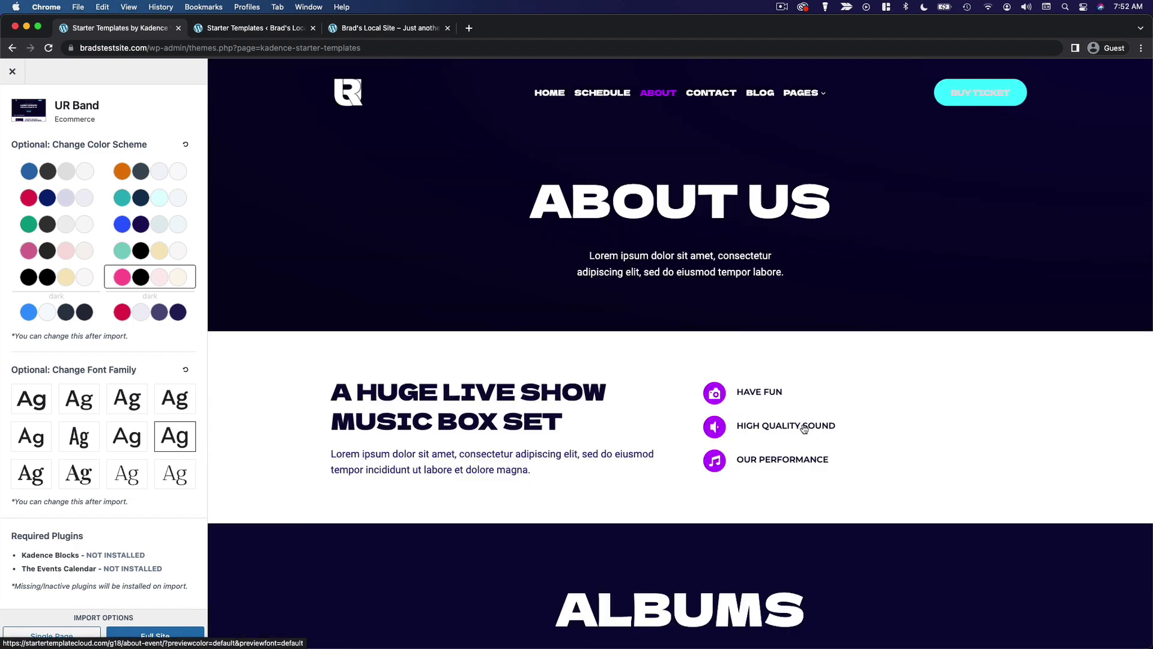
scroll(625, 340, down, 10)
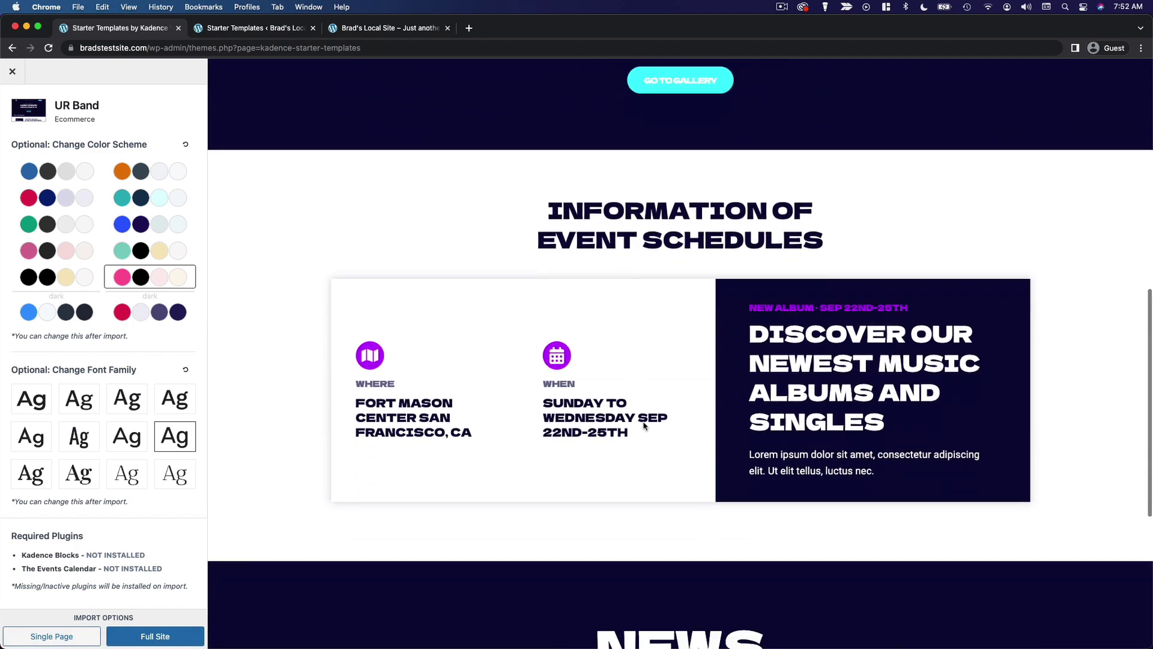
scroll(643, 425, down, 4)
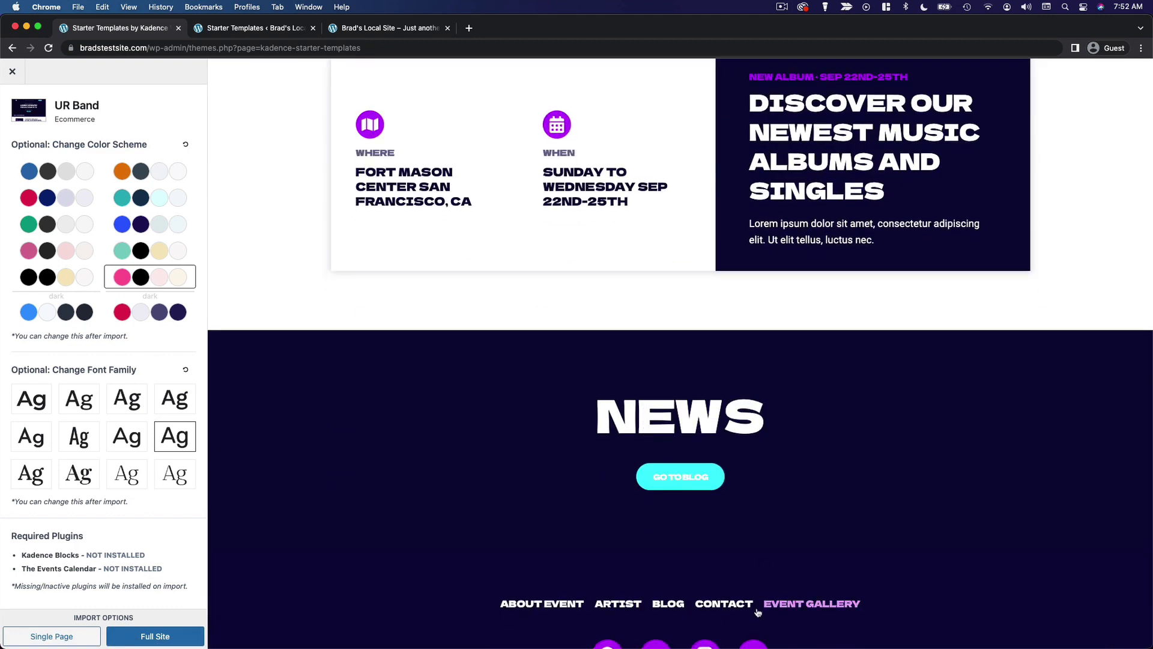
click(723, 604)
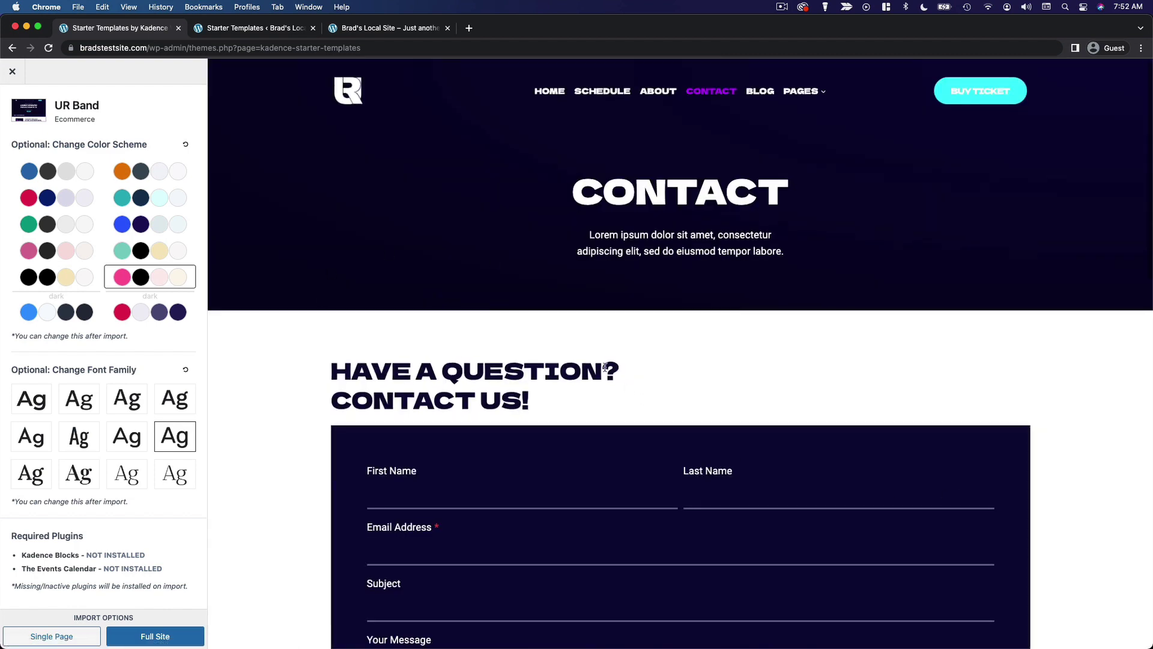
scroll(611, 311, down, 5)
scroll(756, 329, up, 5)
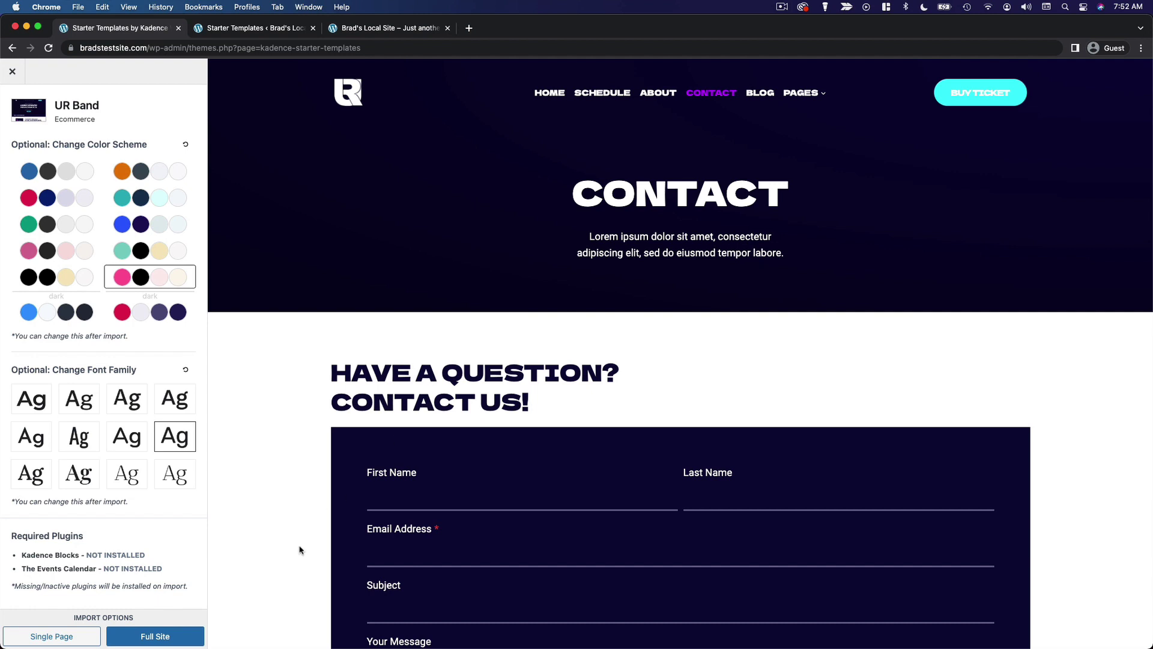
Import UR Band as a full site, skipping the subscription, then view the finished site.
click(187, 639)
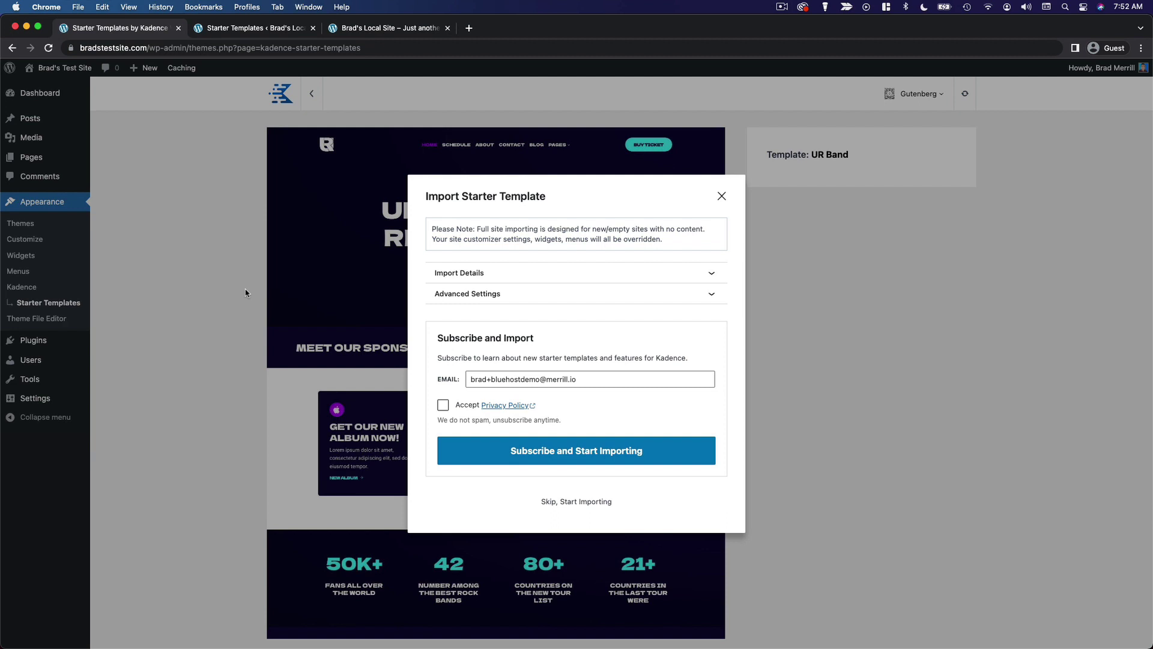
click(595, 507)
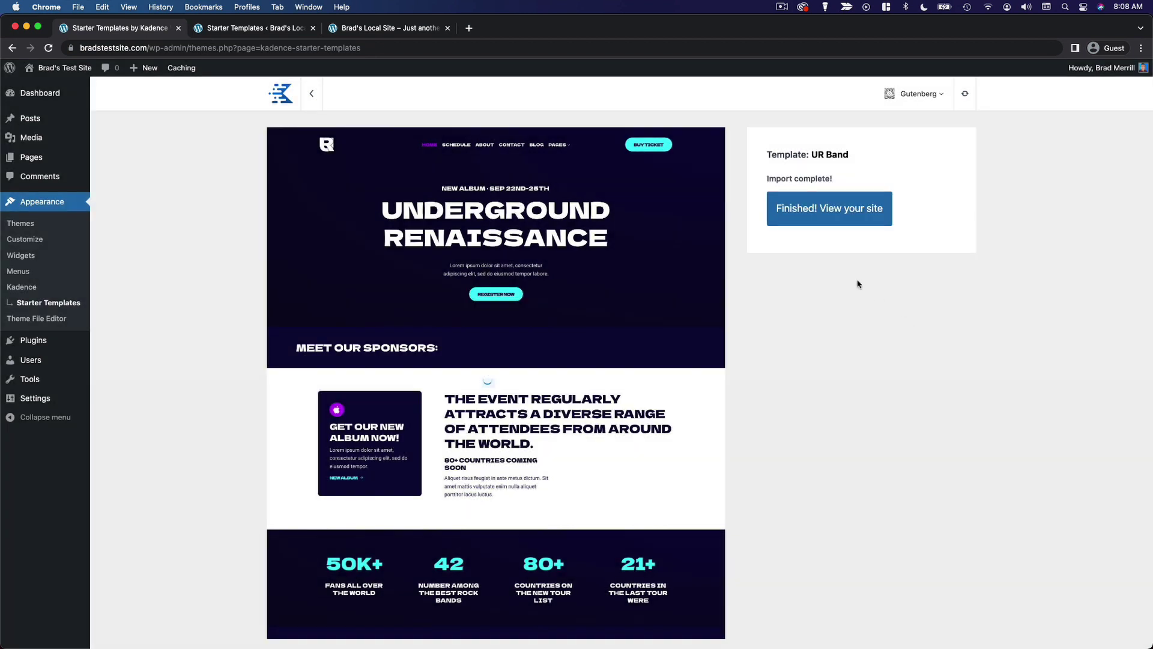
click(841, 218)
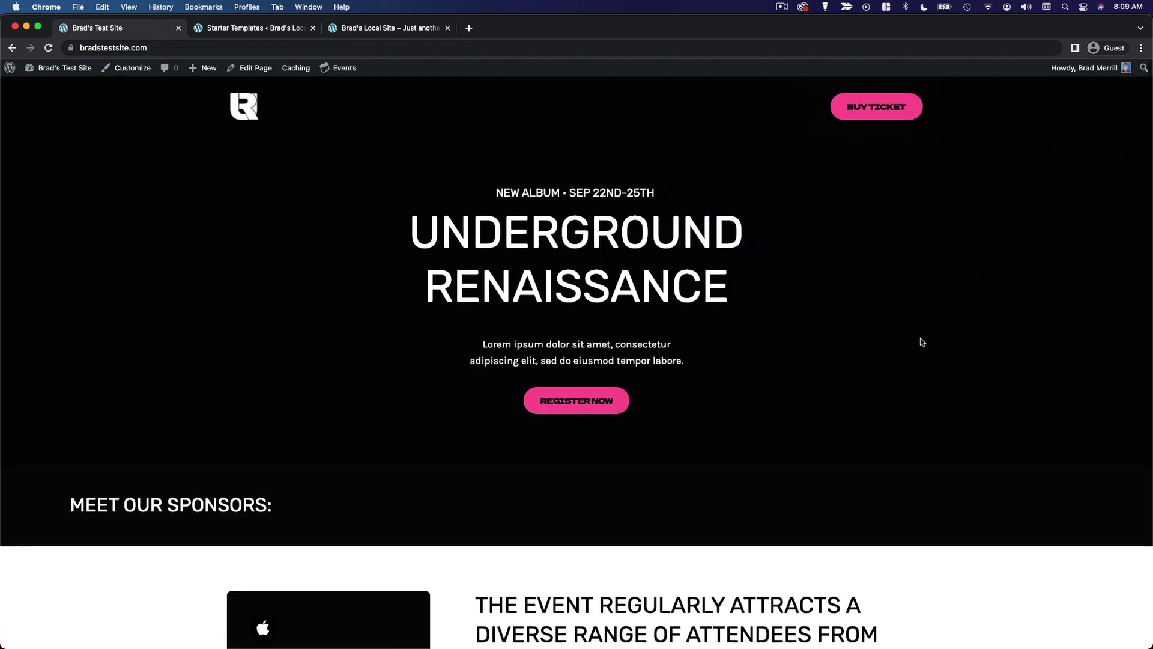
Scroll the live UR Band home page past the album, members and discography to the footer, then back to the stats.
scroll(921, 339, down, 12)
scroll(920, 338, down, 7)
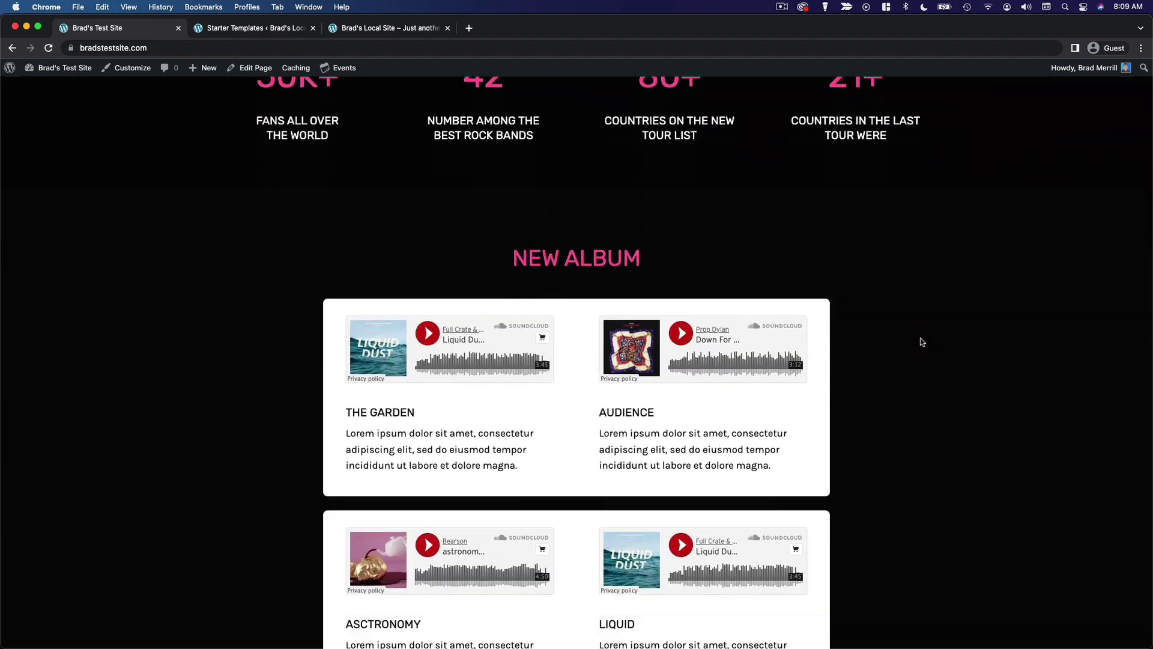
scroll(921, 340, down, 10)
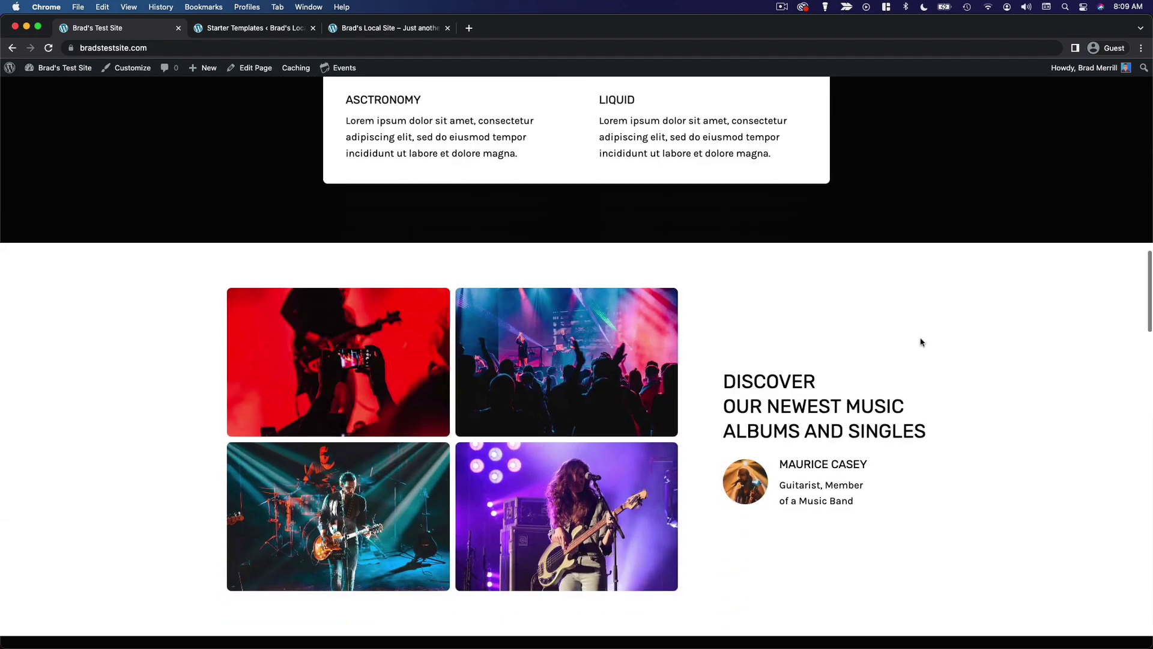
scroll(920, 342, down, 10)
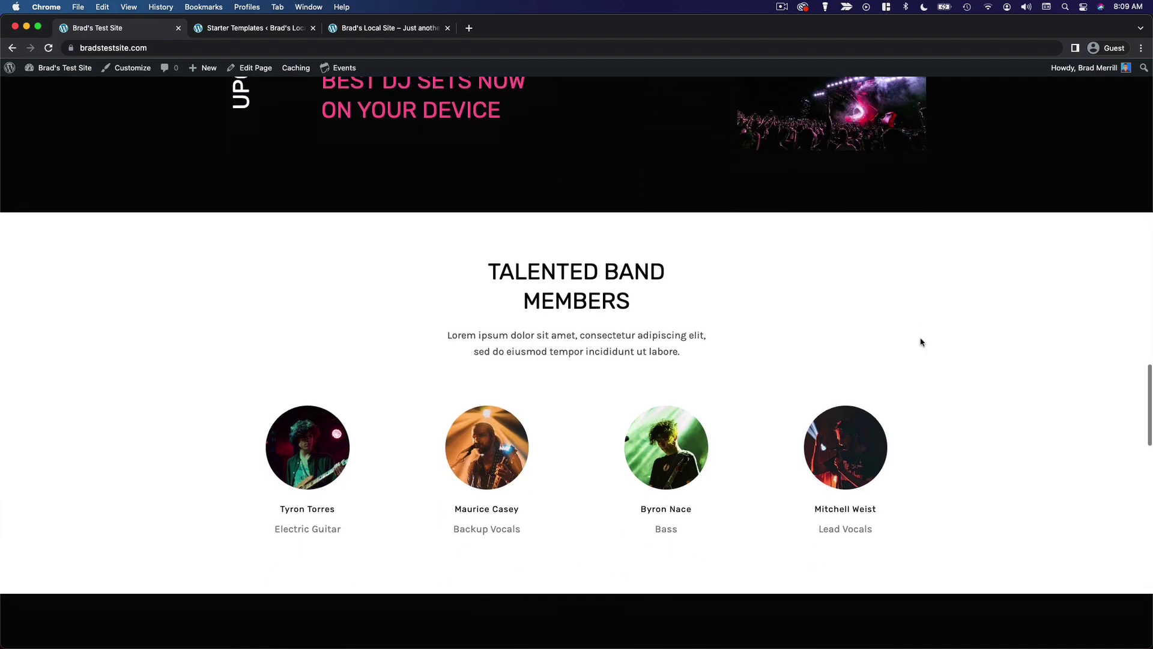
scroll(922, 342, down, 10)
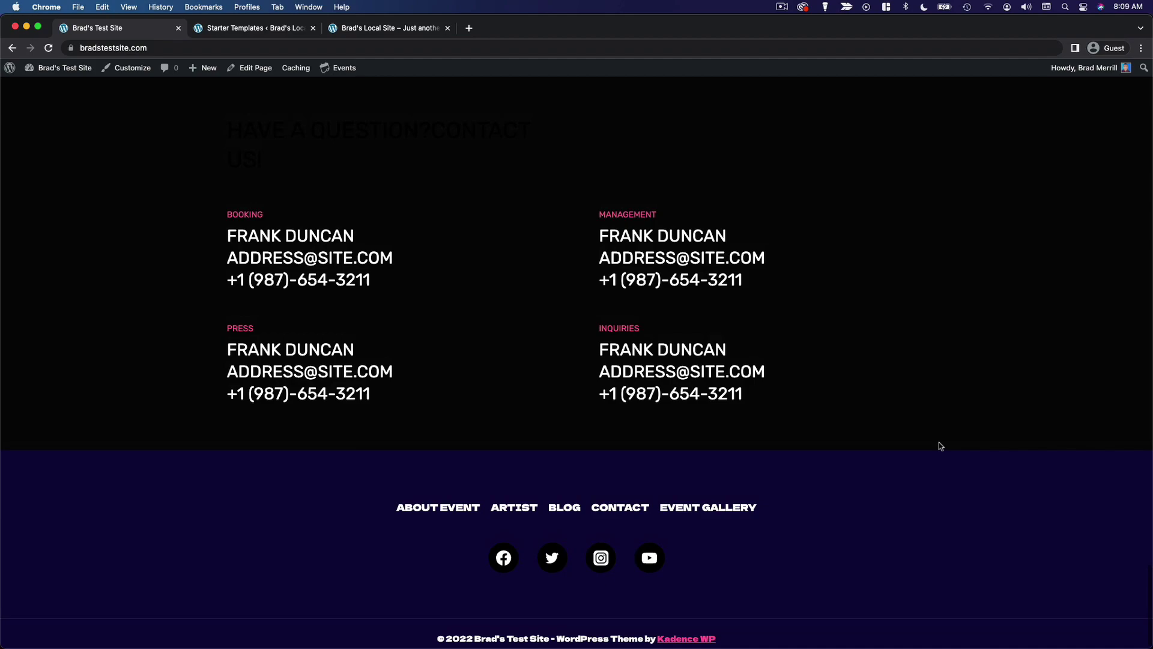
scroll(941, 446, up, 15)
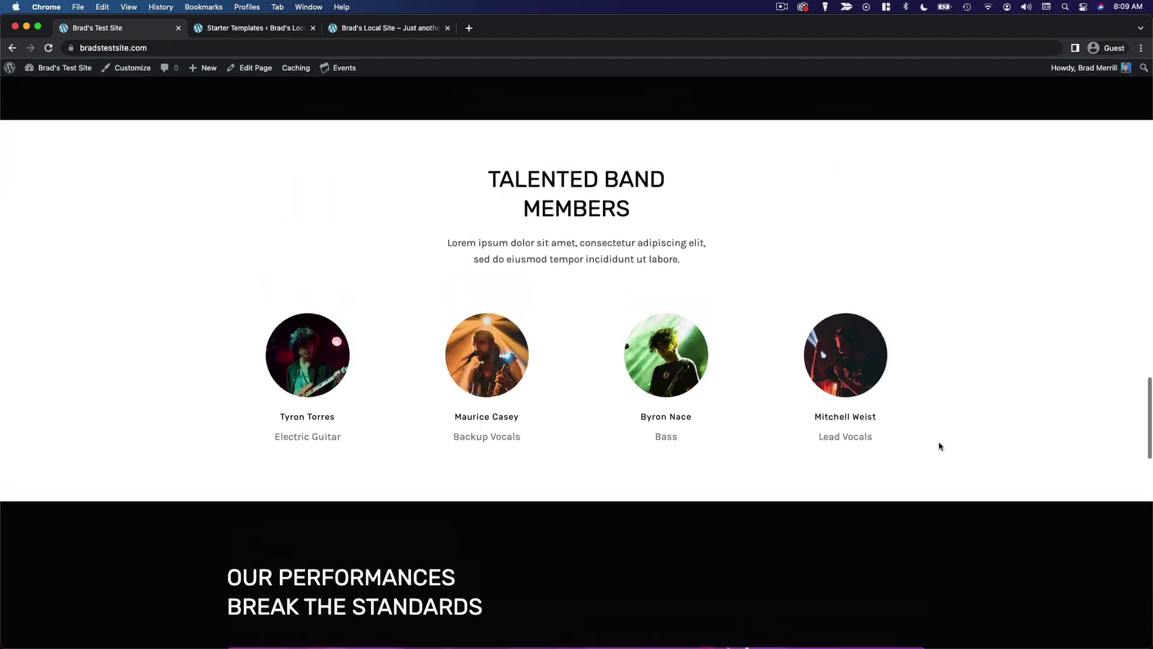
scroll(940, 447, up, 15)
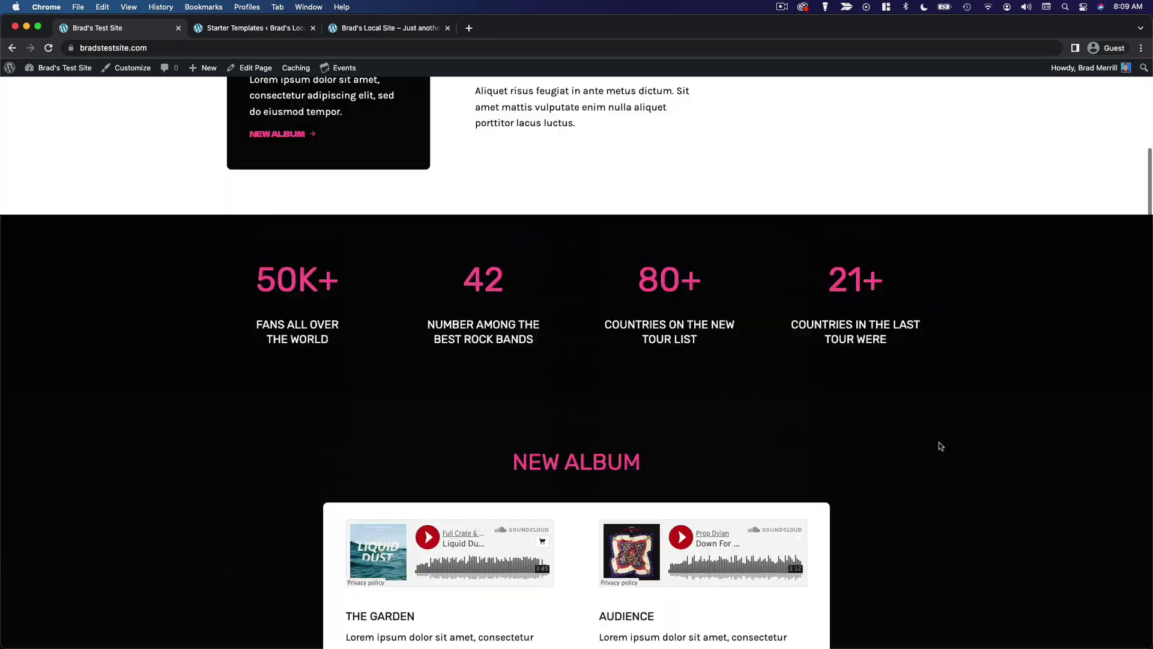